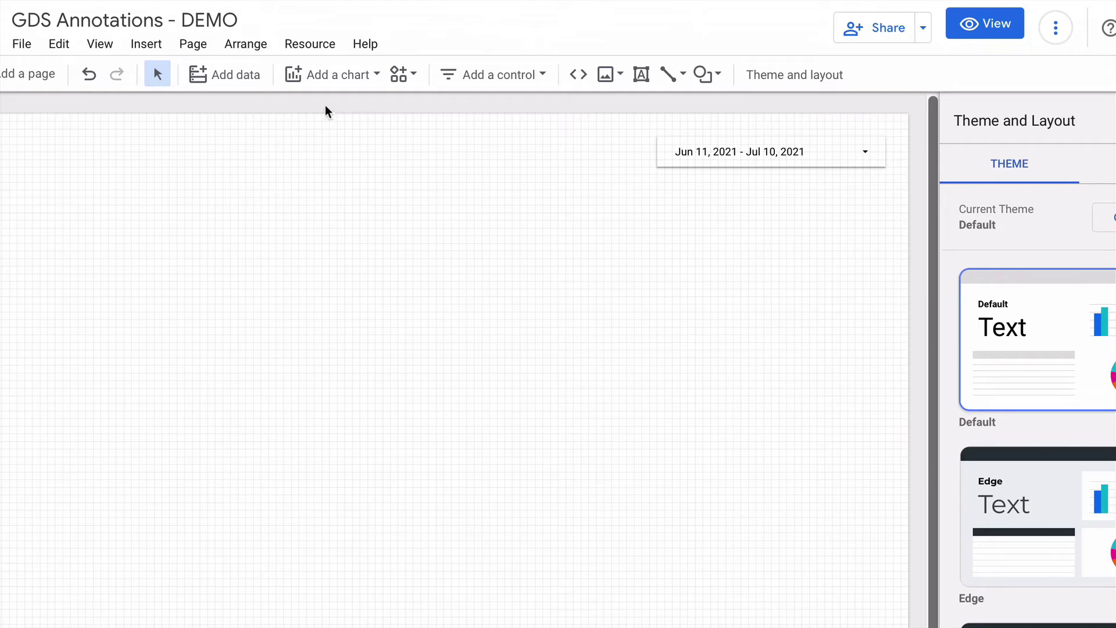
- Add the UA - Google Merchandise Store property from the demo Google Analytics account as a data source
left_click(247, 78)
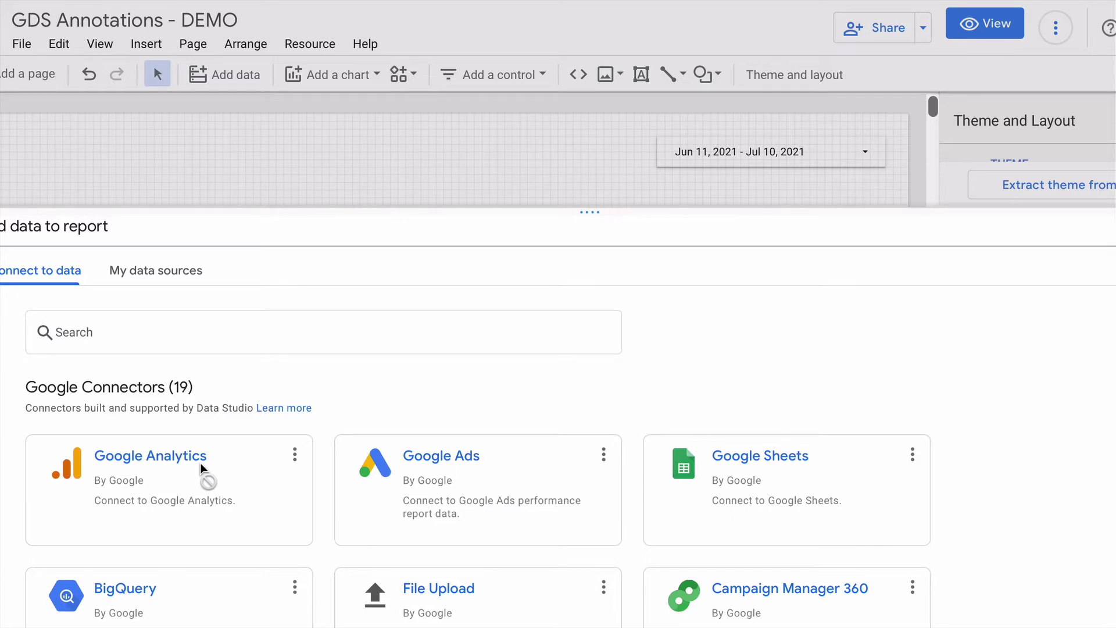
left_click(200, 462)
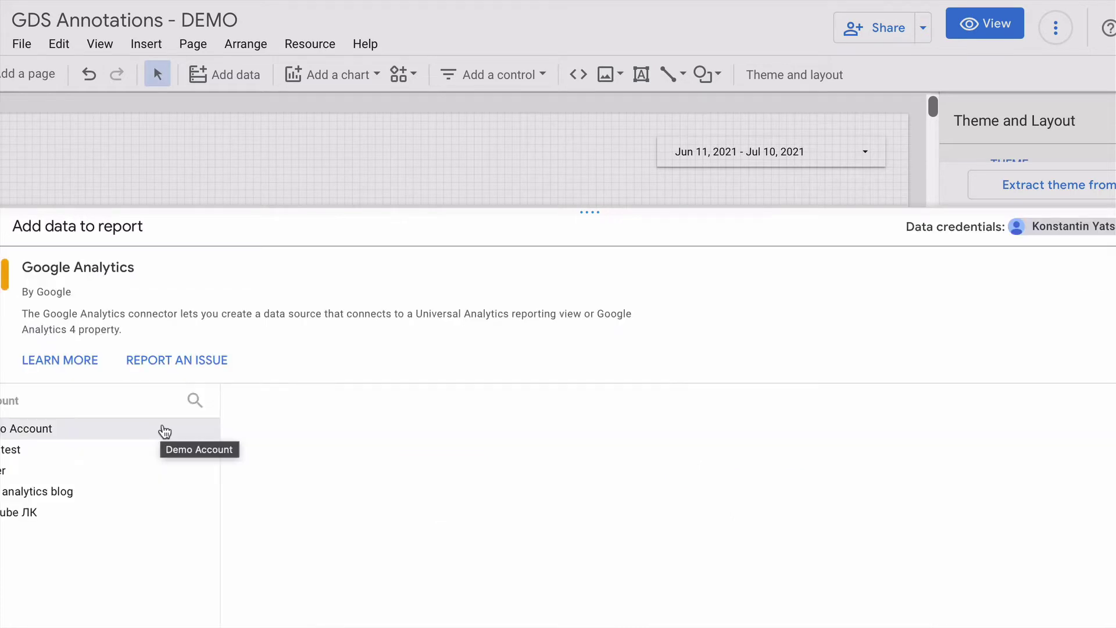
left_click(164, 431)
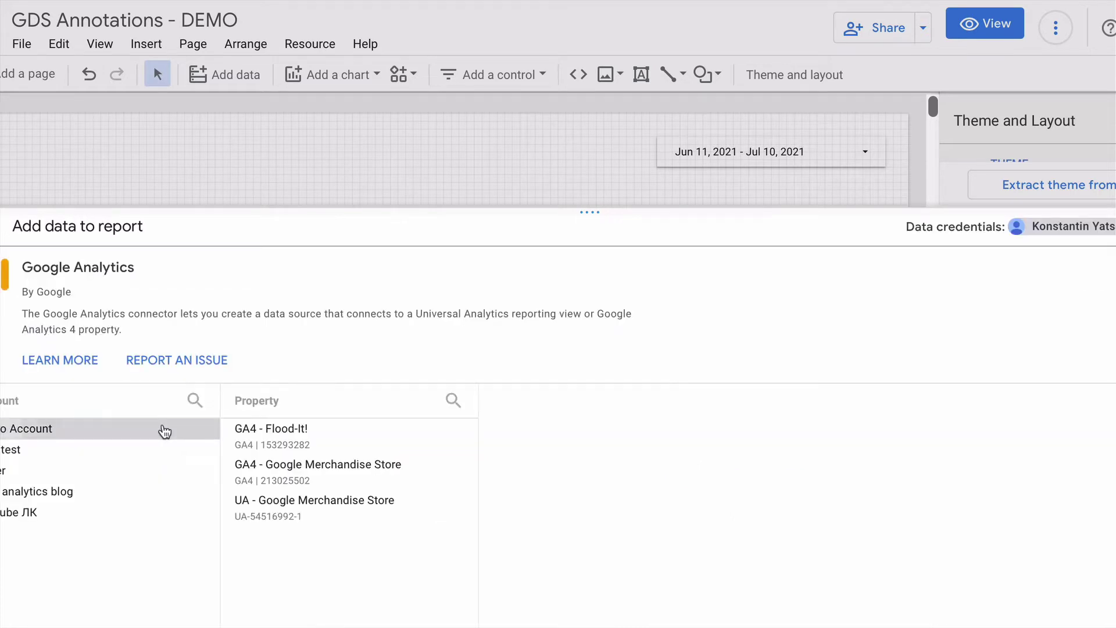
left_click(307, 506)
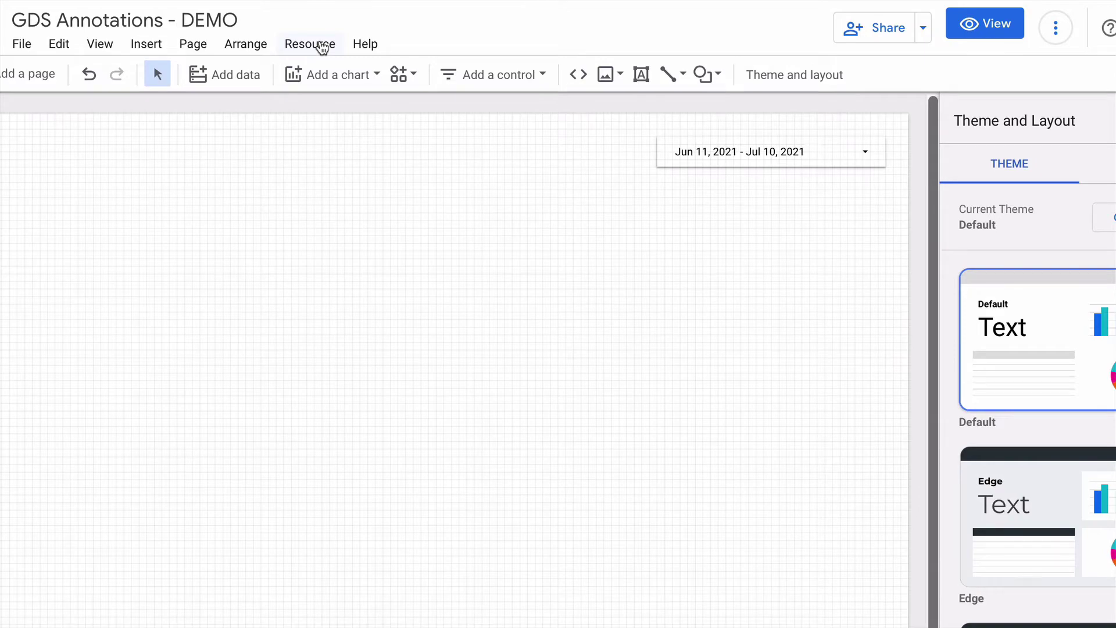
- Add Sheet1 of the annotations spreadsheet through the Google Sheets connector
left_click(241, 78)
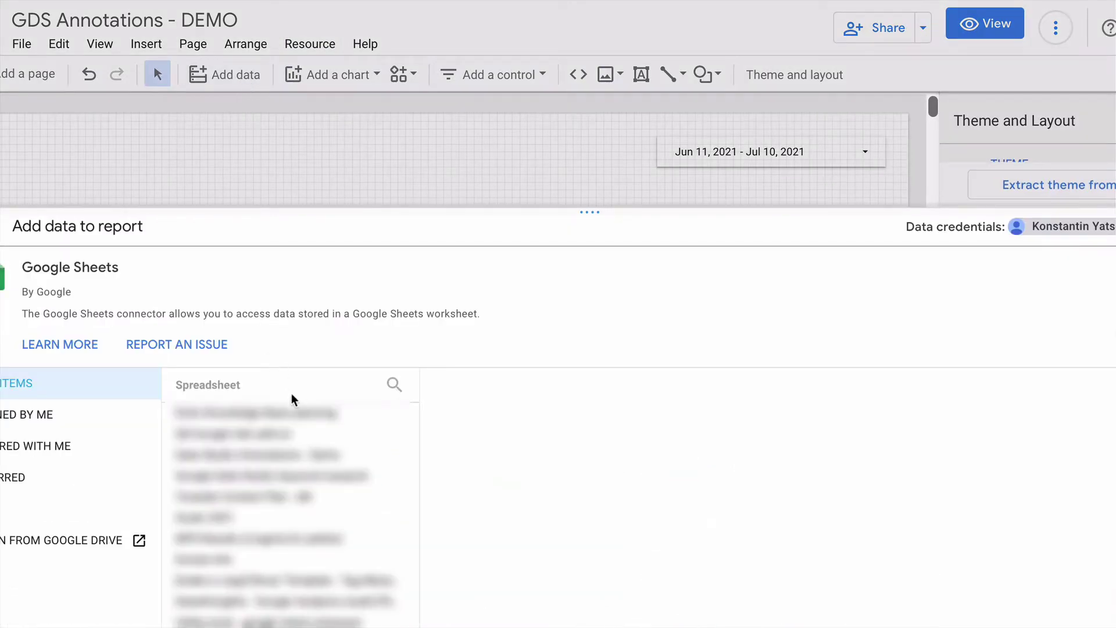
left_click(304, 455)
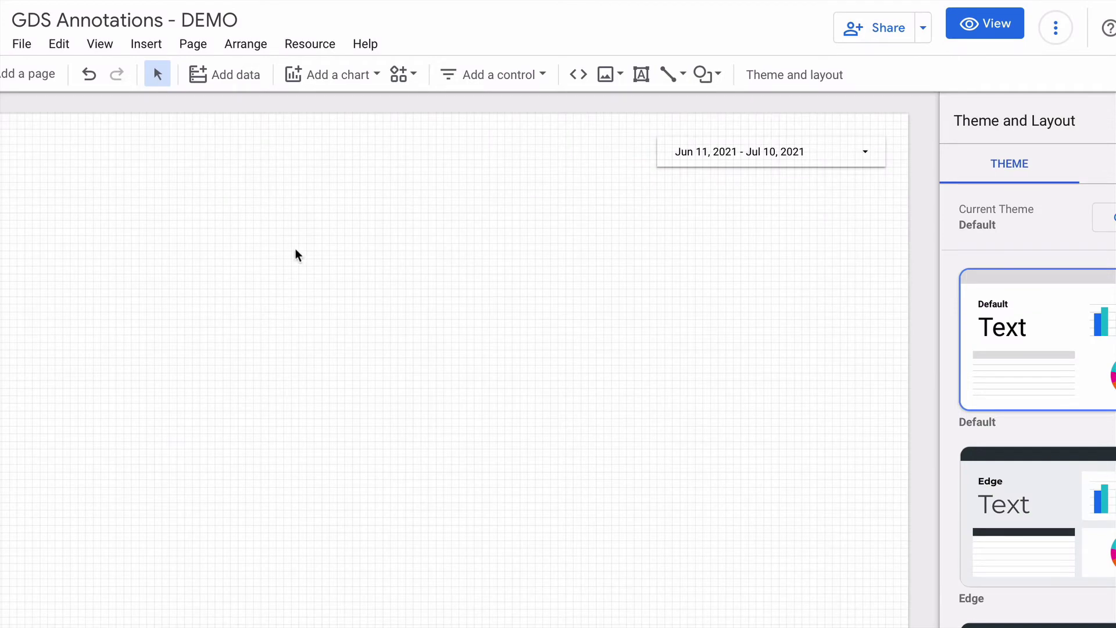
- Create a new blended data view with Master View as its first source
left_click(320, 45)
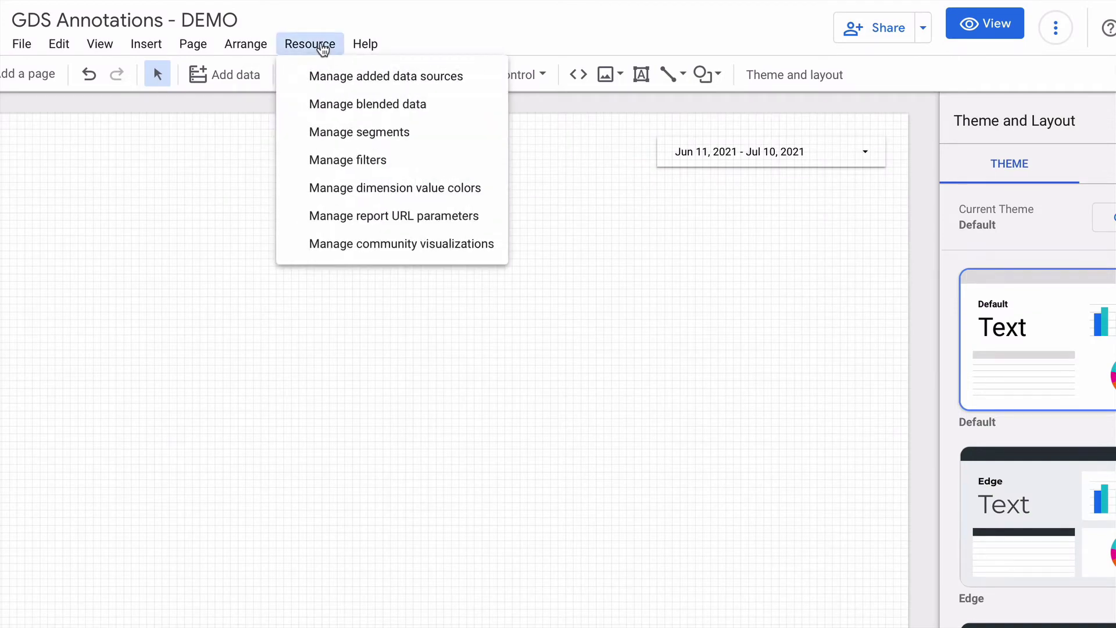
left_click(345, 105)
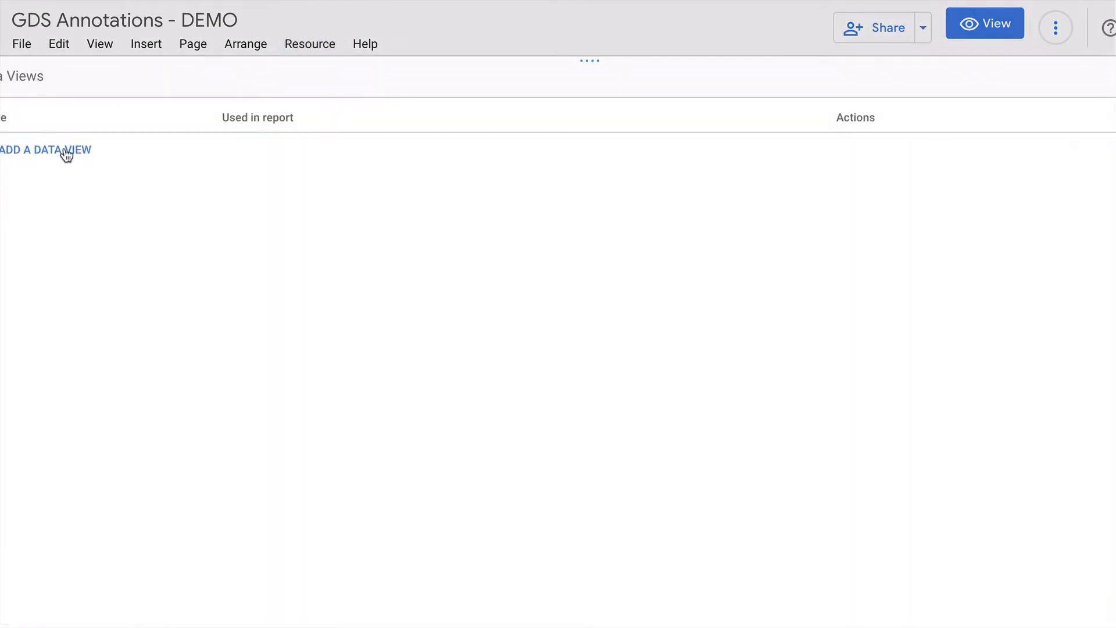
left_click(65, 151)
left_click(152, 140)
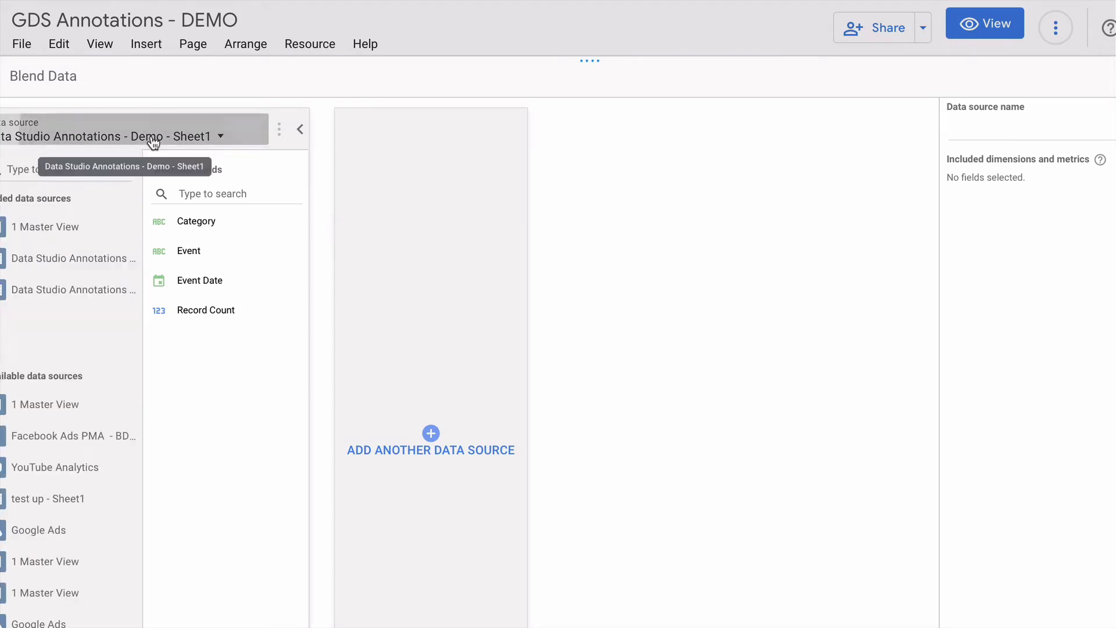
left_click(74, 228)
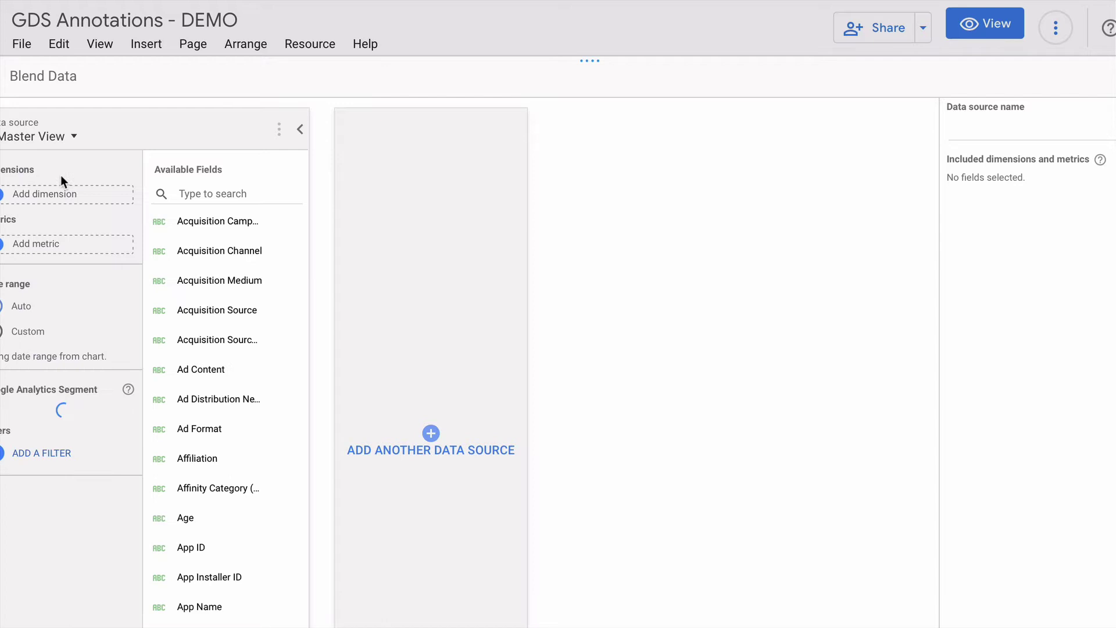
- Join Master View on Date with Ecommerce Conversion Rate as metric, and add a second source
left_click(80, 194)
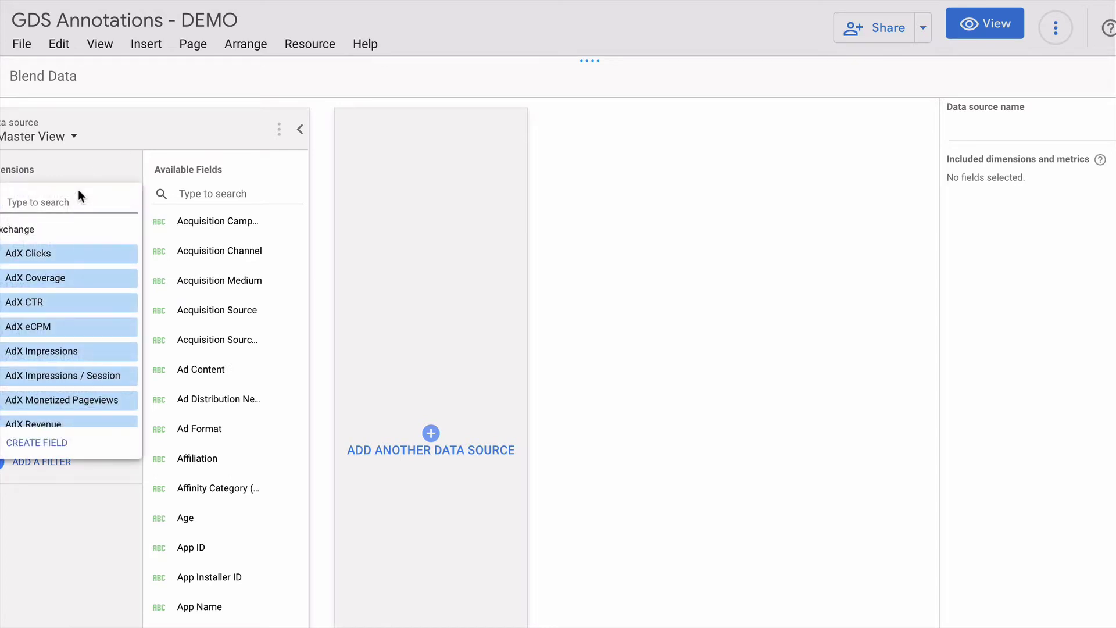
type("date")
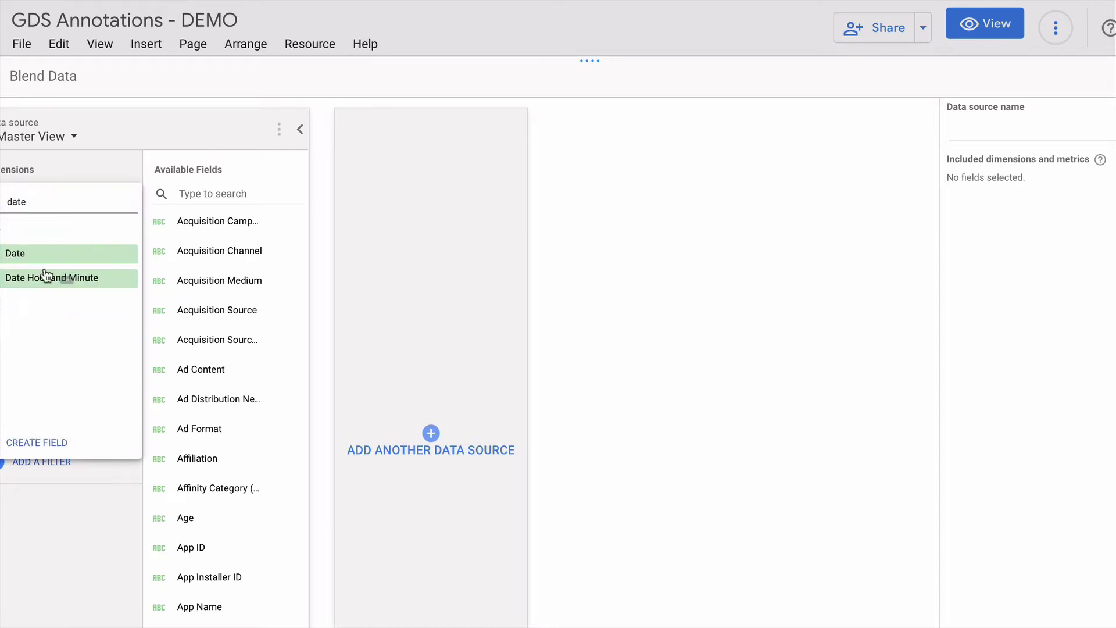
left_click(33, 254)
left_click(5, 272)
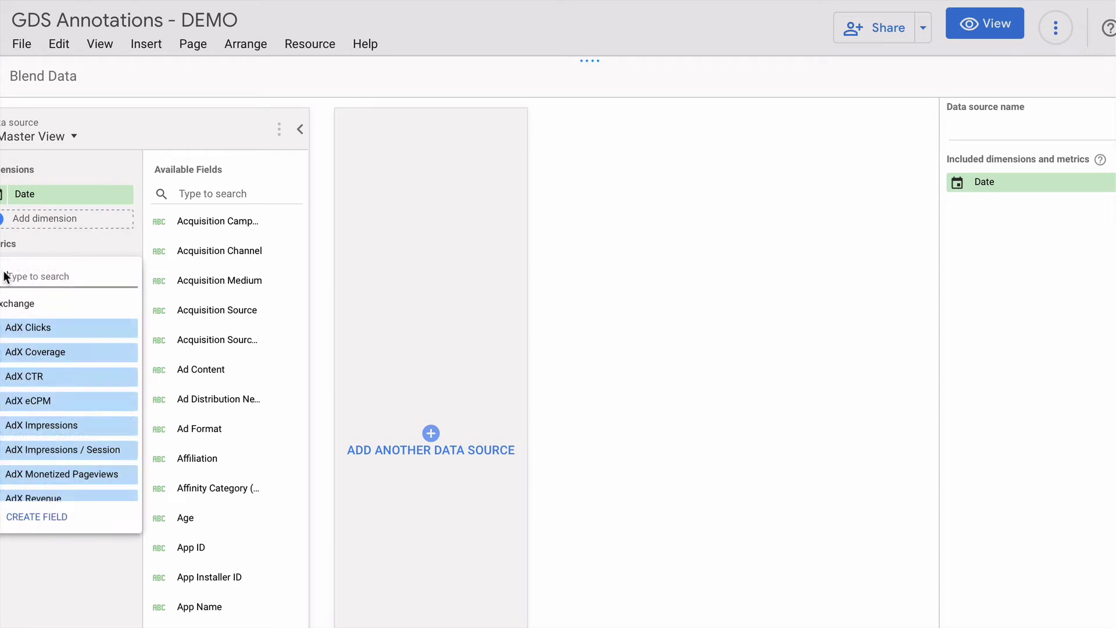
type("ecom")
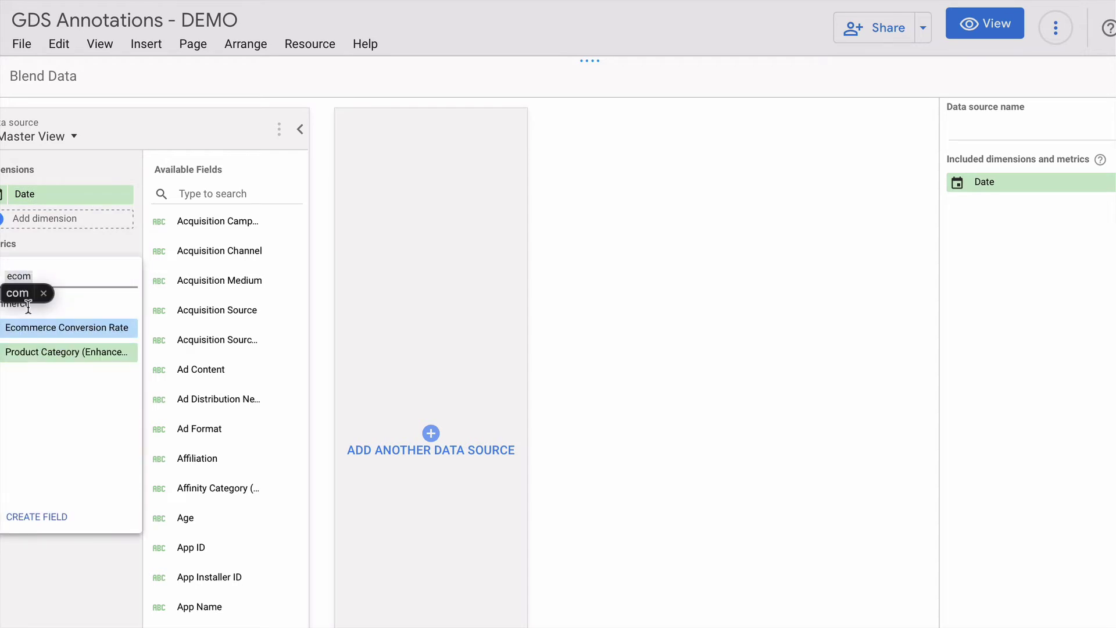
left_click(35, 399)
left_click(374, 198)
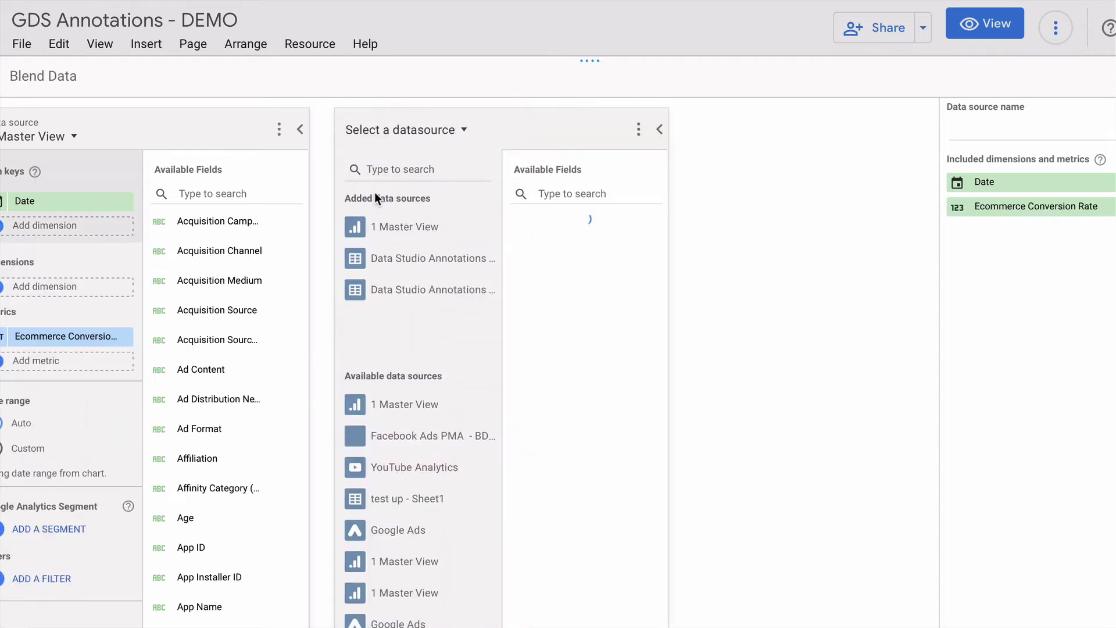
- Join Sheet1 on Event Date, add Category and Event dimensions, and use Event Date as date range
left_click(424, 258)
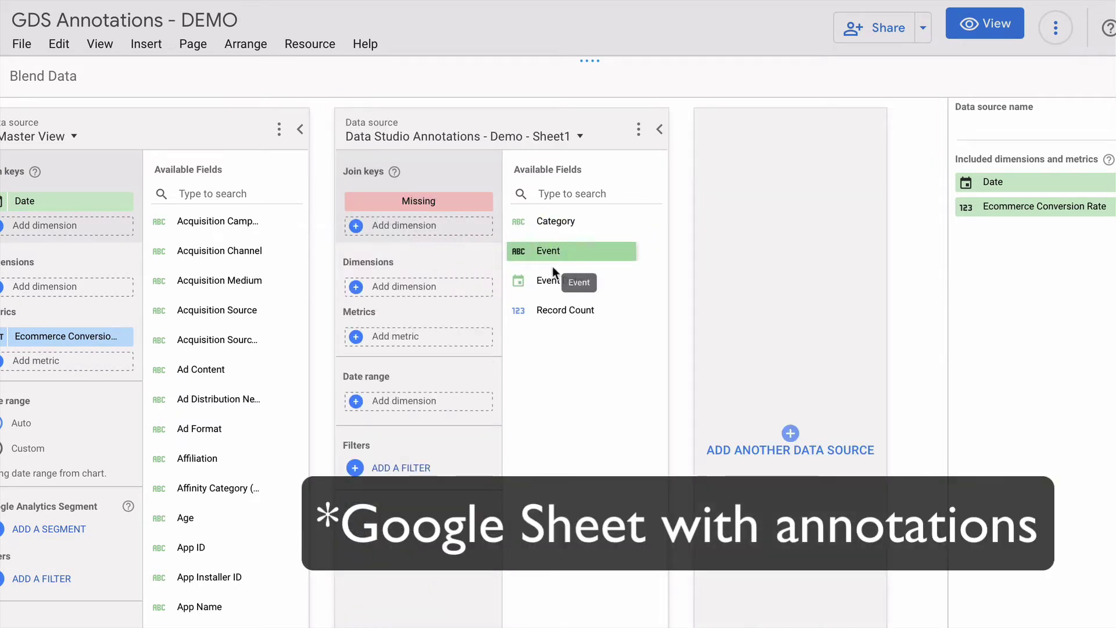
left_click_drag(552, 284, 411, 201)
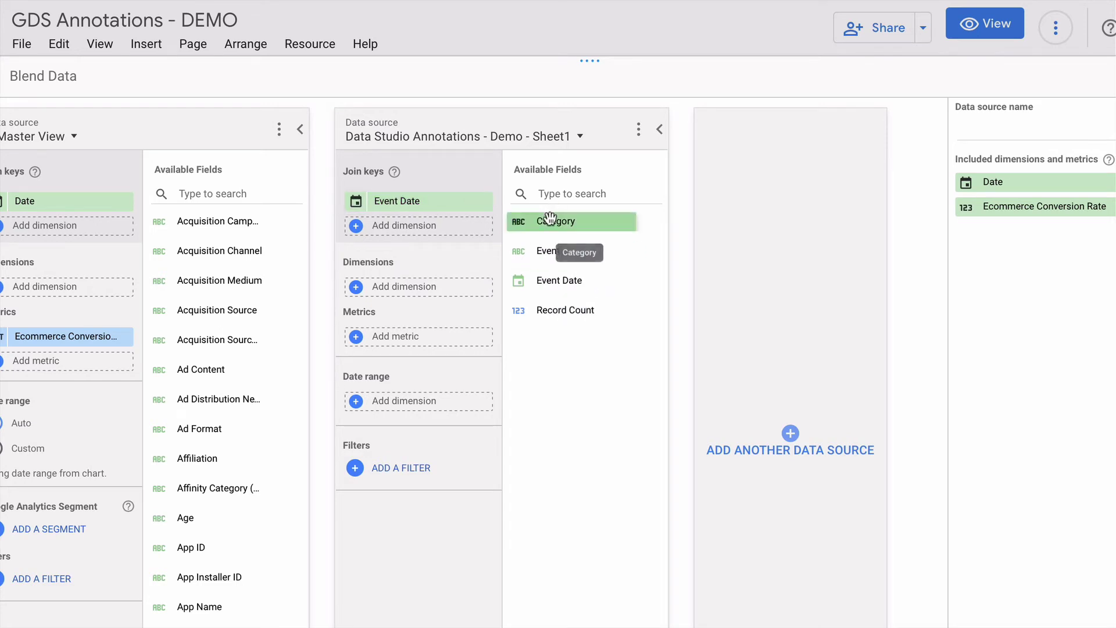
left_click_drag(543, 220, 390, 286)
left_click_drag(549, 253, 395, 322)
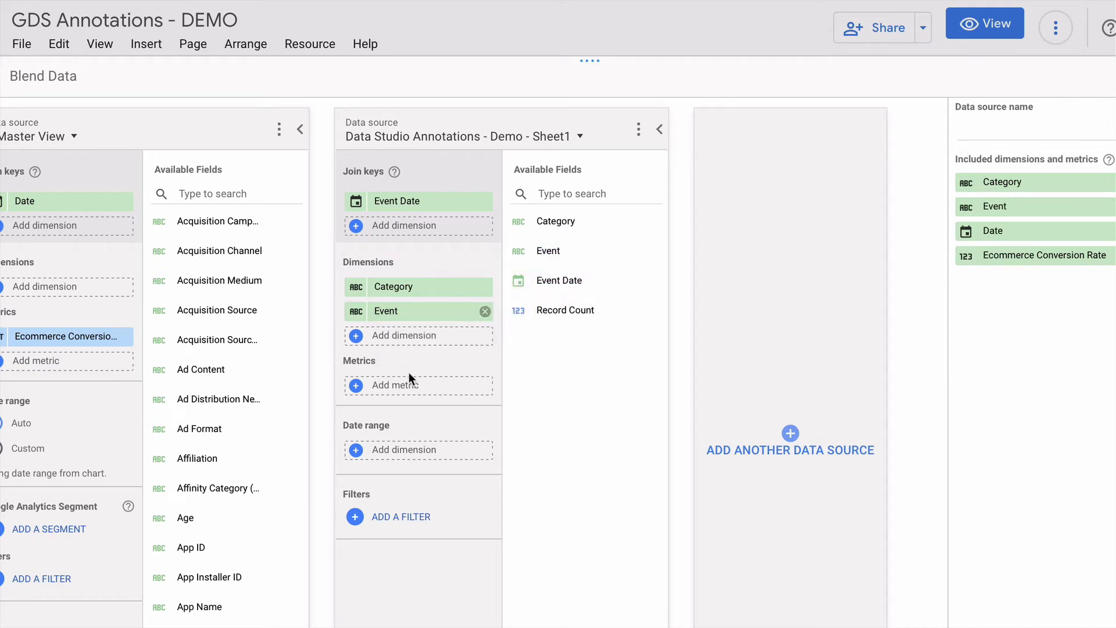
left_click(361, 449)
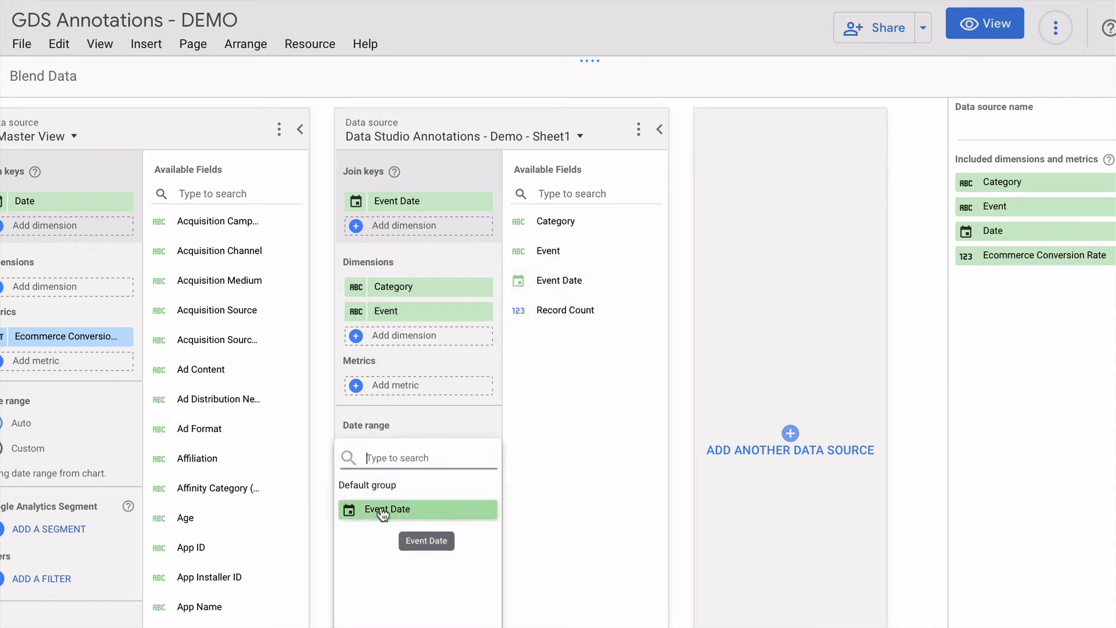
left_click(382, 511)
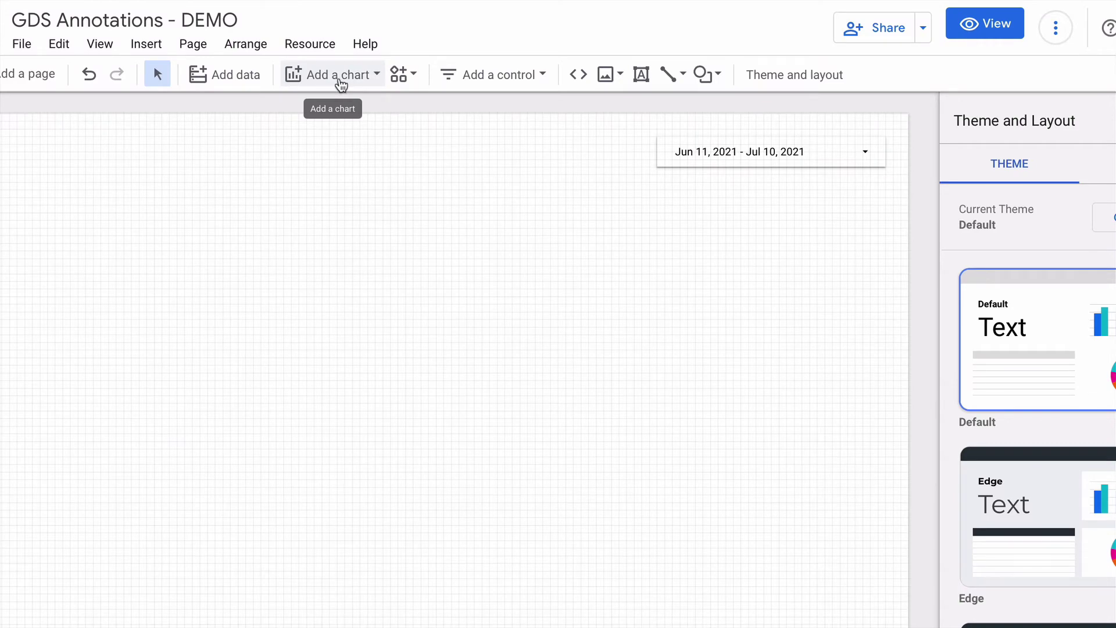
- Place a time series chart on the page using the Annotations blend as its data source
left_click(340, 86)
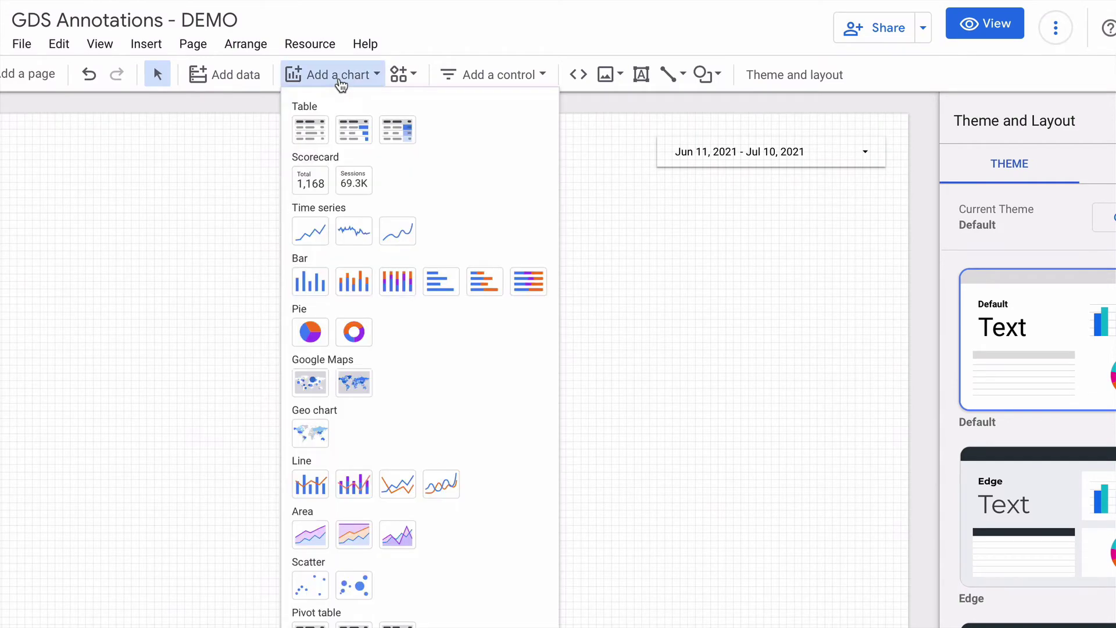
left_click(313, 235)
left_click(35, 246)
left_click(997, 216)
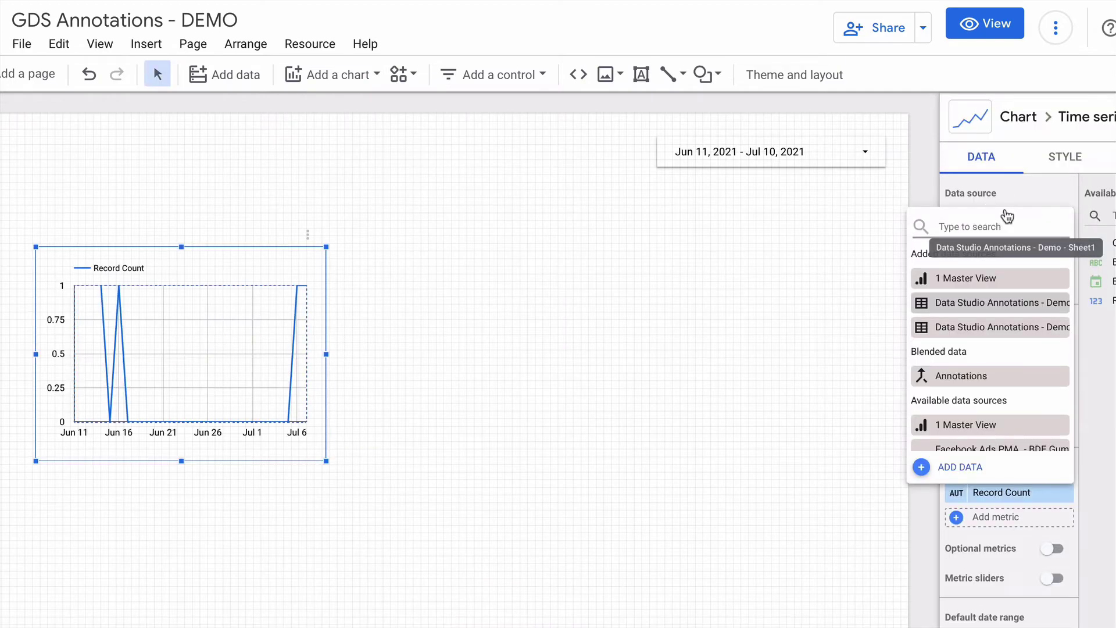
left_click(965, 383)
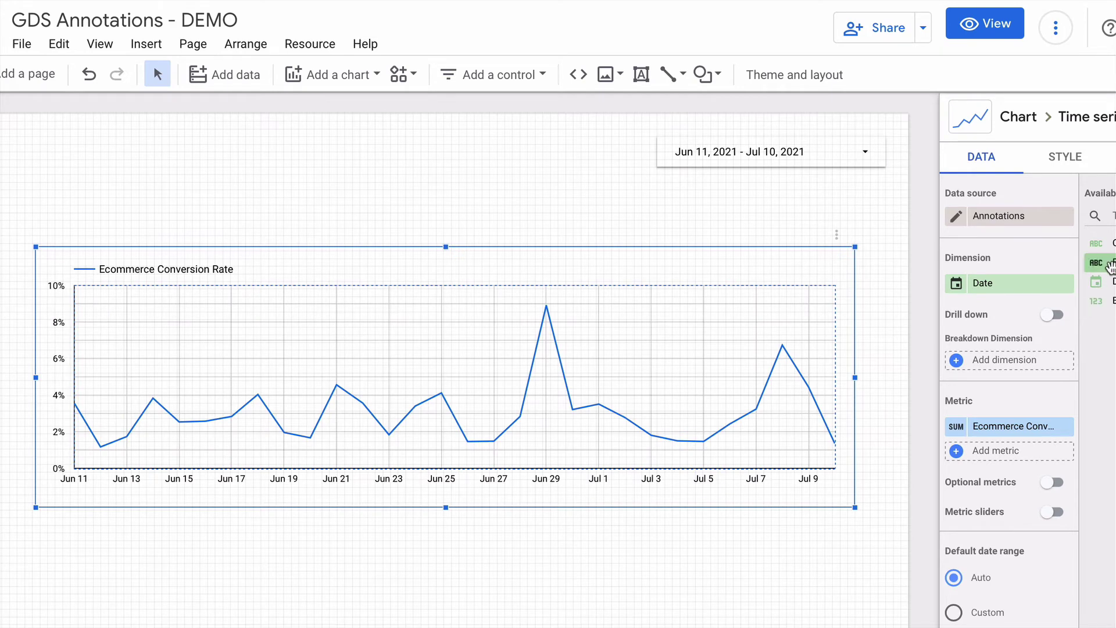
- Add Event as a second metric with Count aggregation, and make the chart slightly taller
left_click_drag(1109, 264, 955, 412)
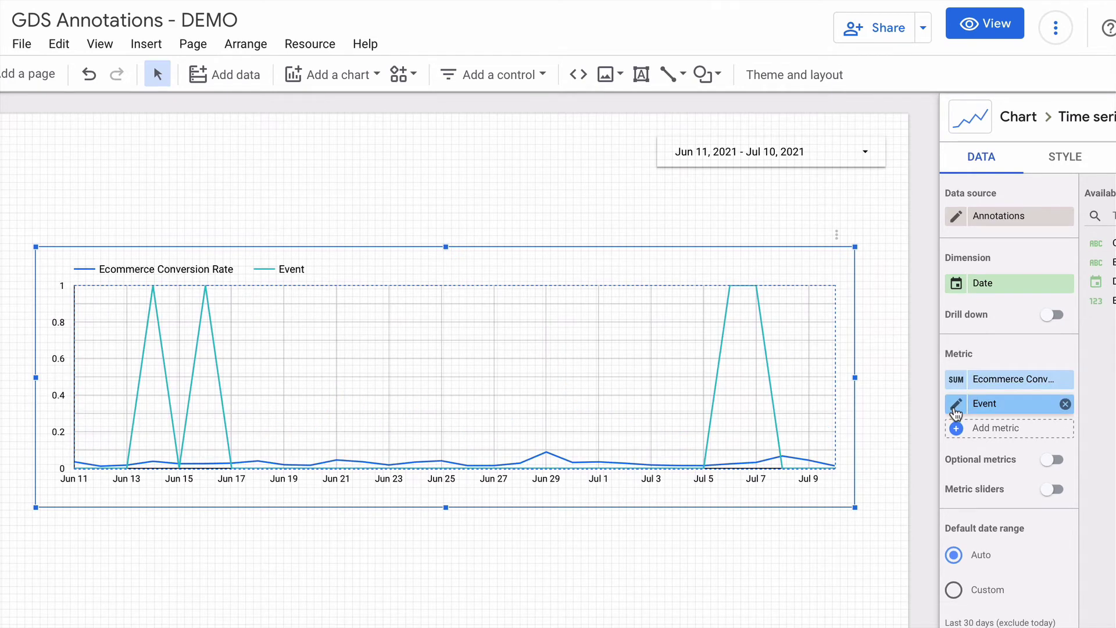
left_click(955, 410)
left_click(747, 503)
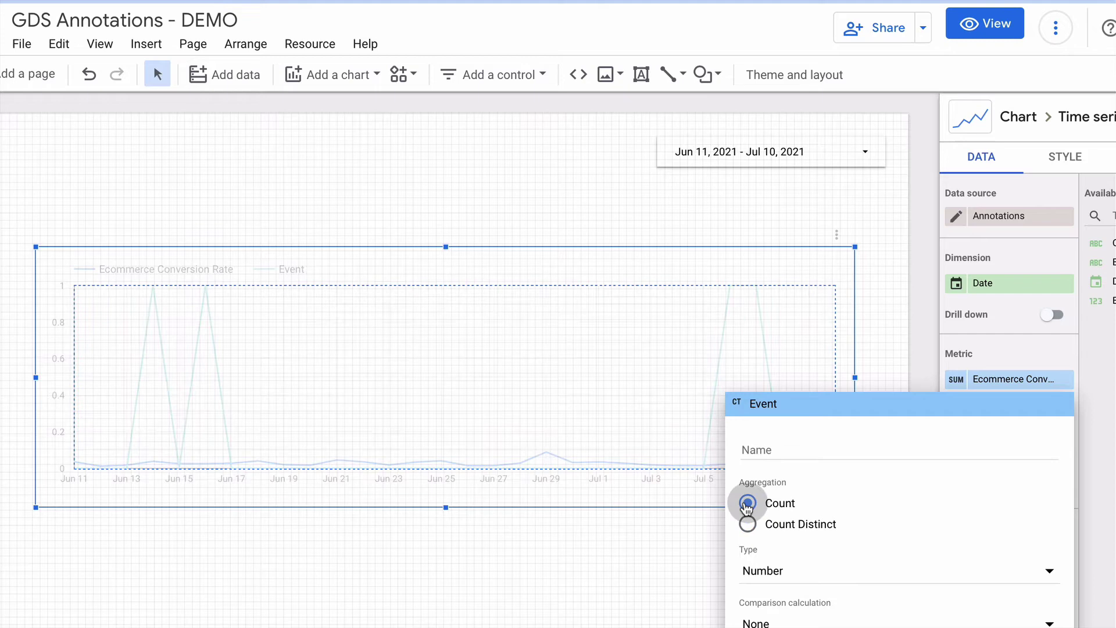
left_click(760, 388)
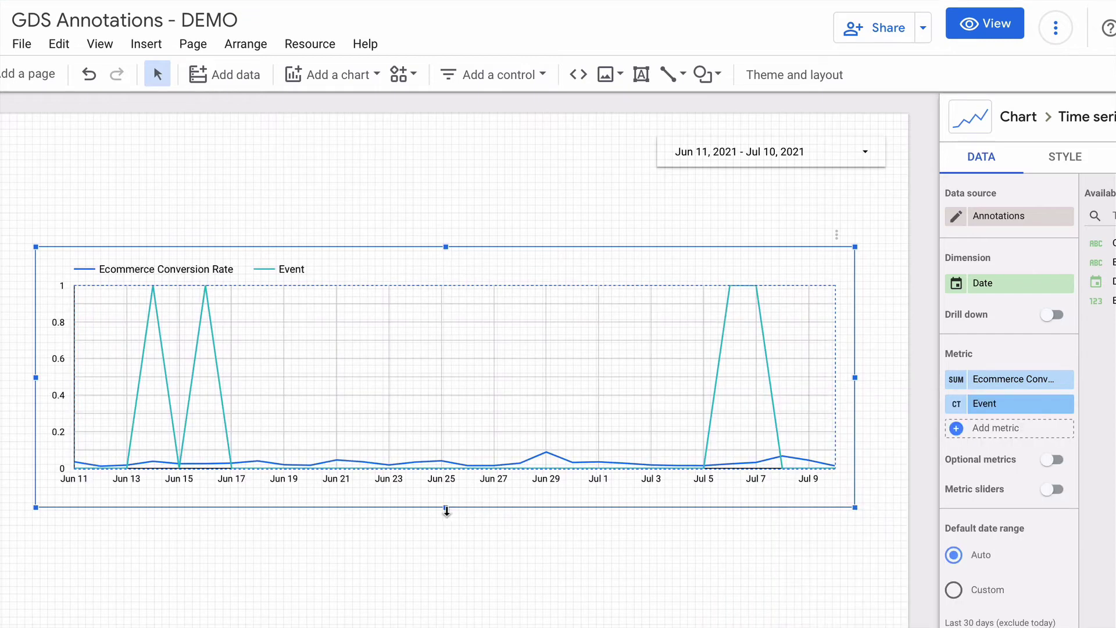
left_click_drag(446, 510, 446, 513)
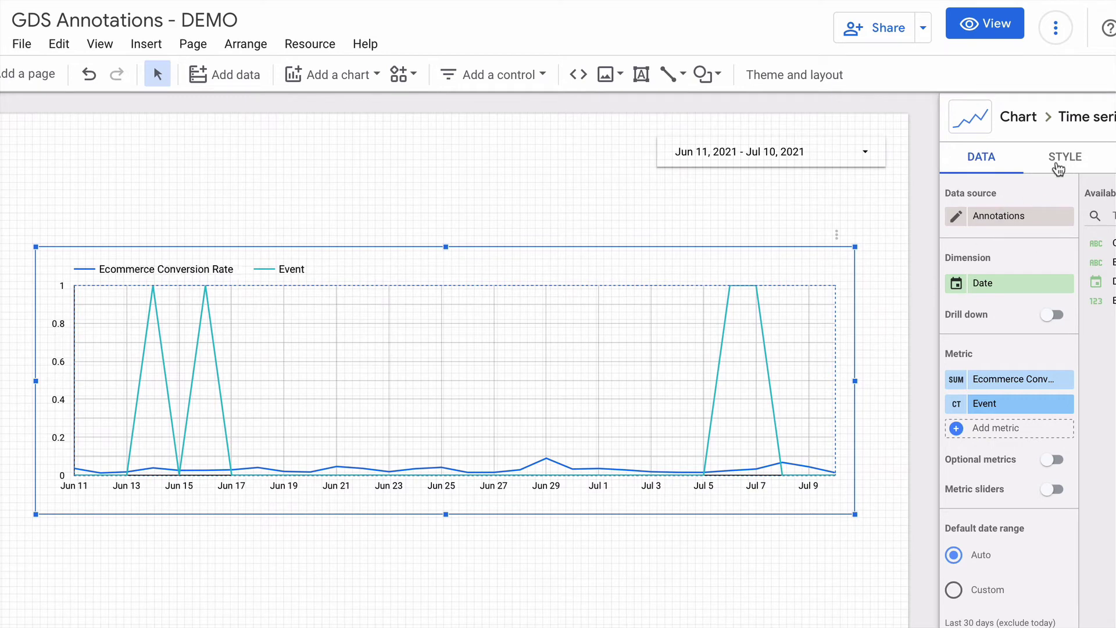
- Style the Event series as light grey bars plotted on the right-hand axis
left_click(1058, 169)
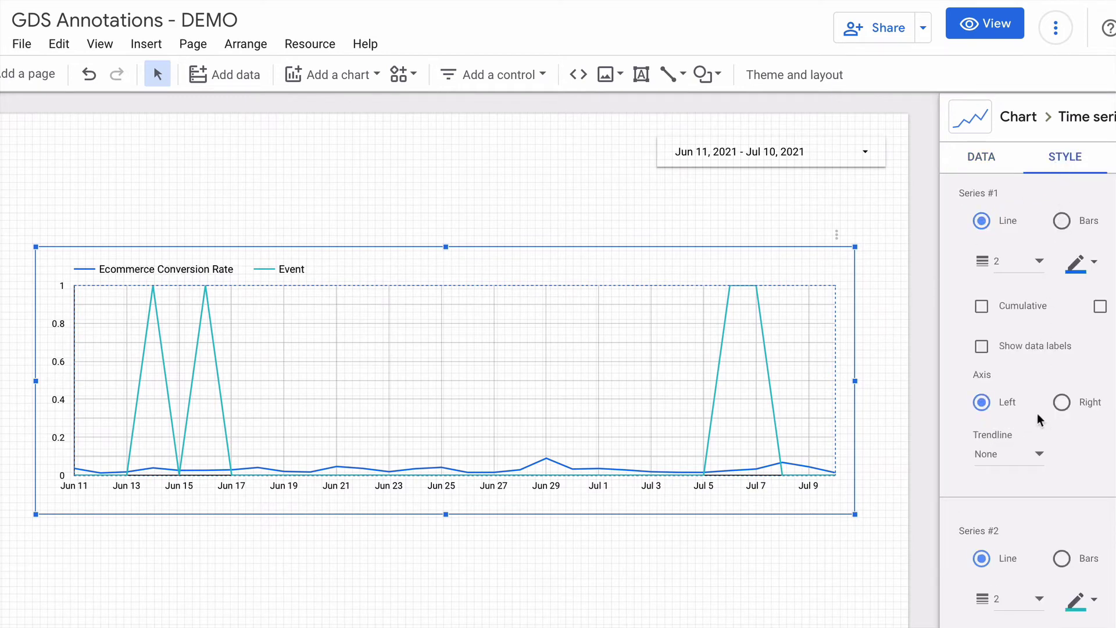
scroll(1036, 433, "down", 3)
scroll(998, 424, "down", 2)
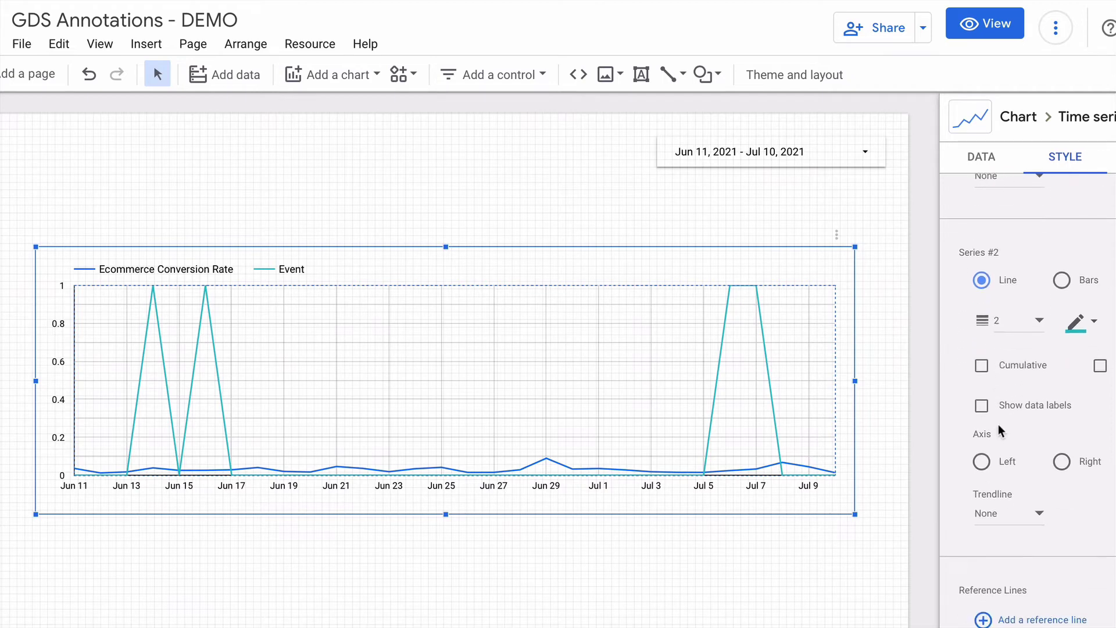
left_click(1064, 283)
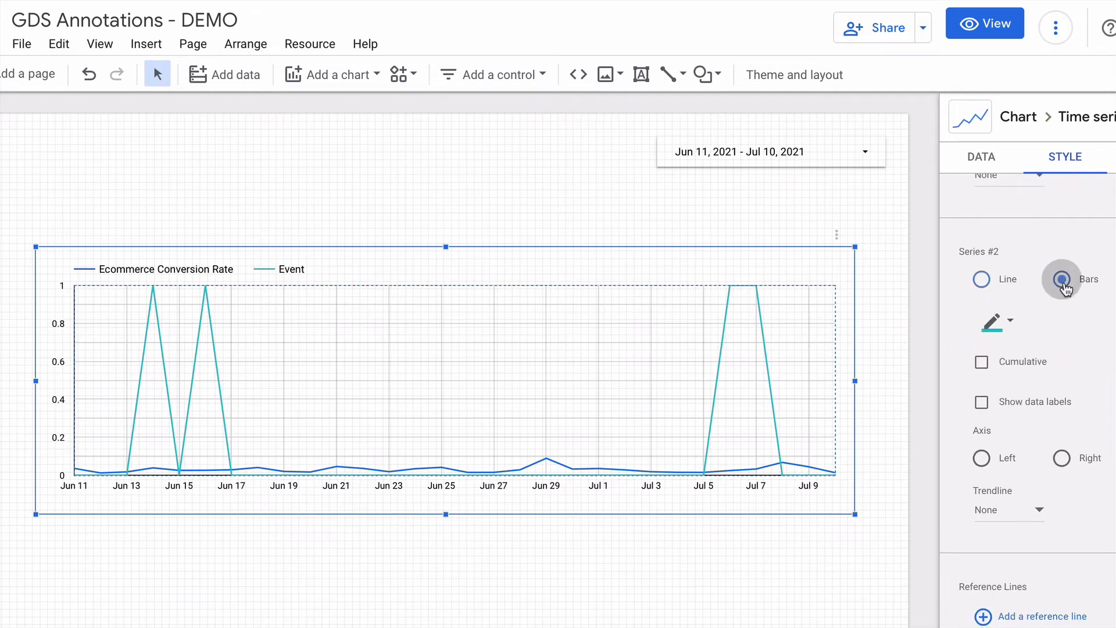
left_click(1061, 459)
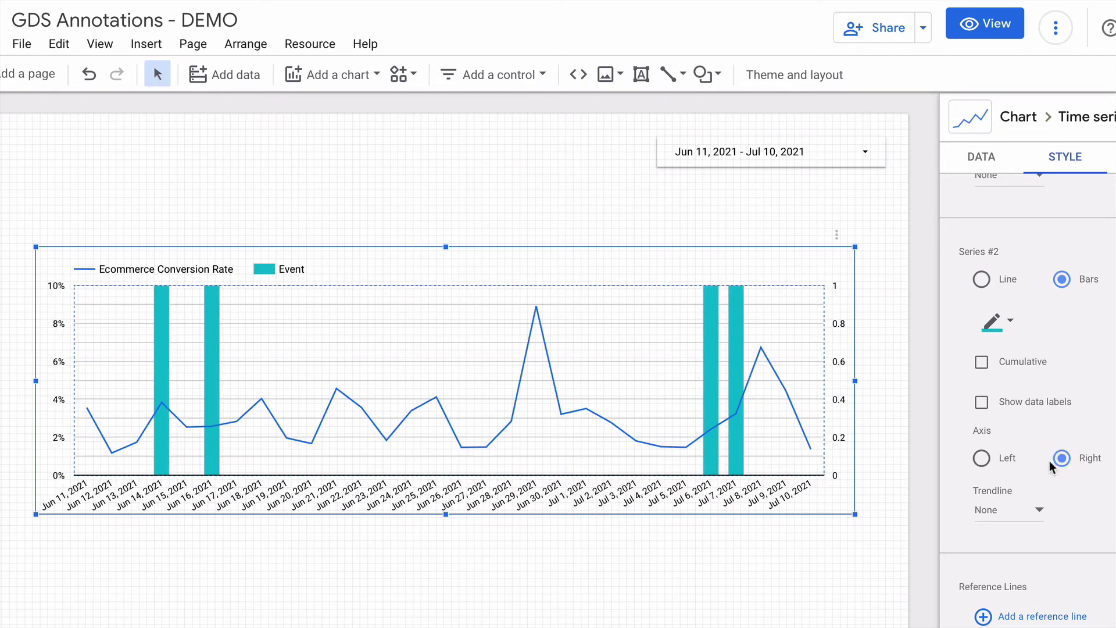
scroll(1040, 536, "down", 5)
scroll(1040, 537, "up", 8)
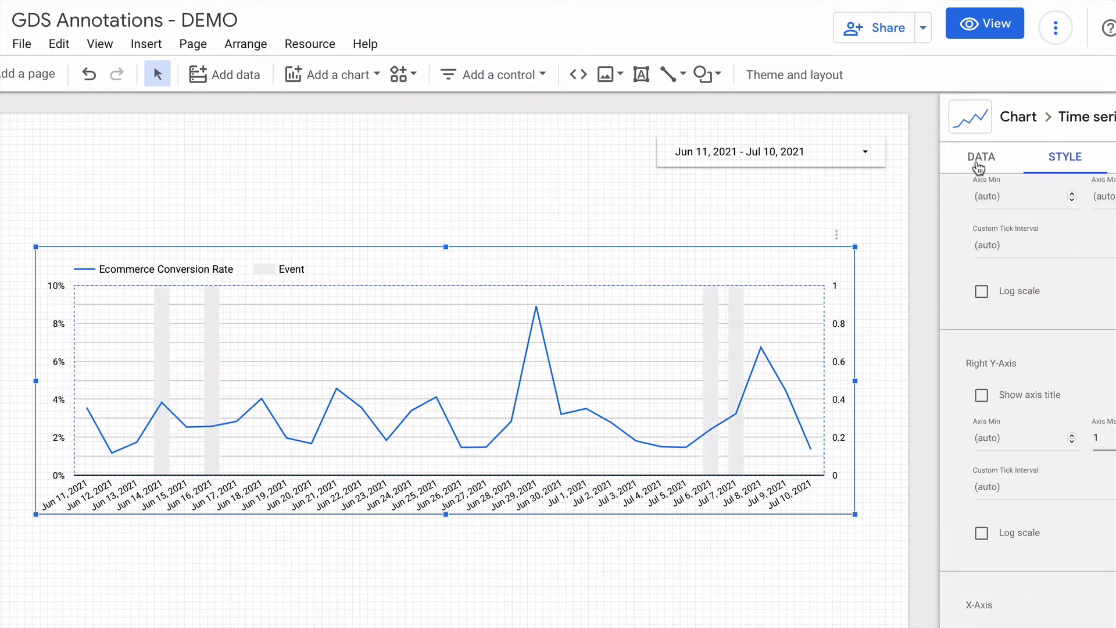
left_click(980, 165)
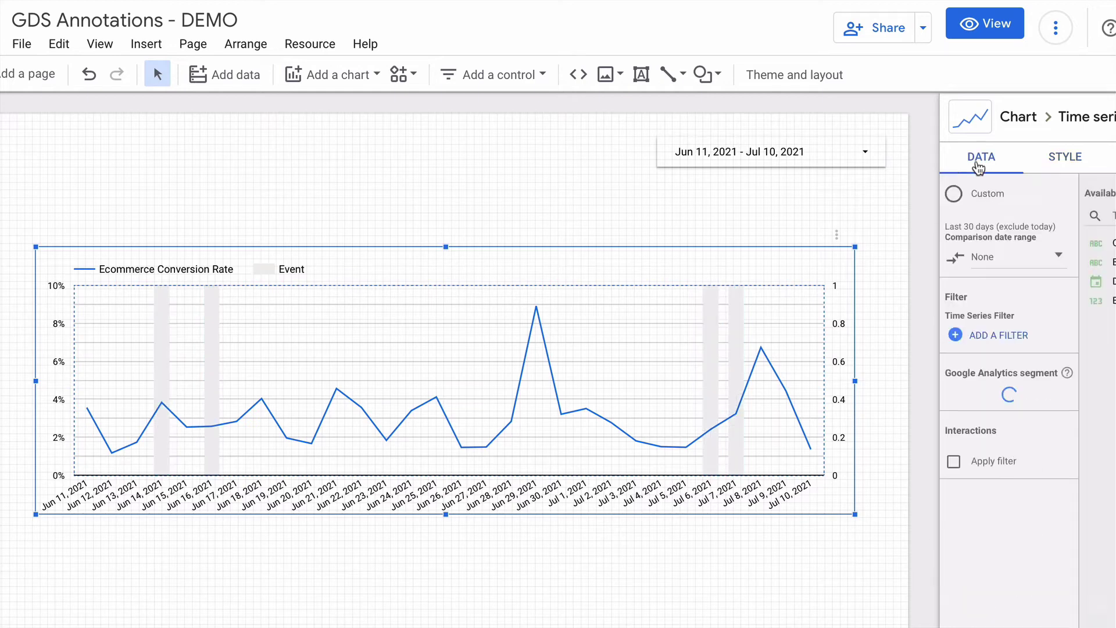
- Enable the chart's Apply filter interaction and move the chart up a little
left_click(954, 462)
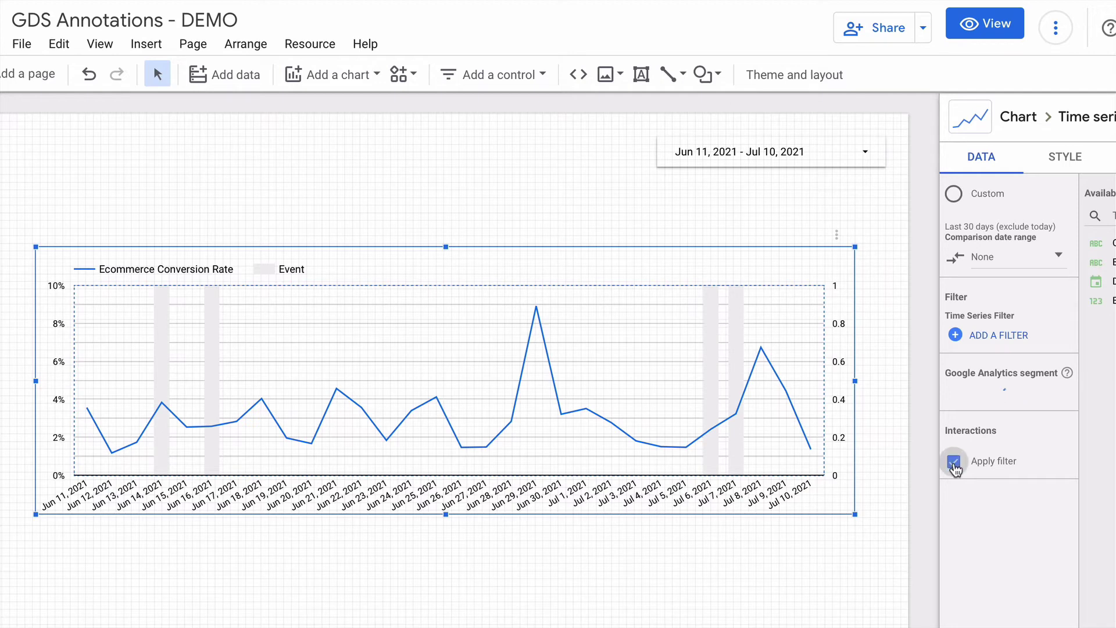
scroll(1014, 407, "up", 5)
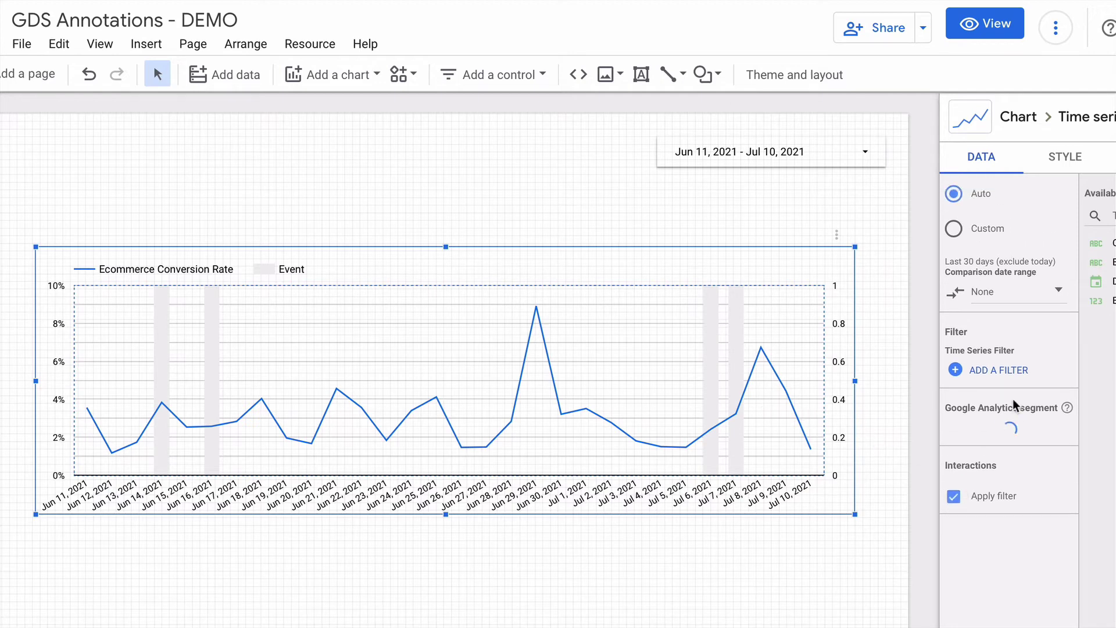
left_click_drag(734, 319, 734, 288)
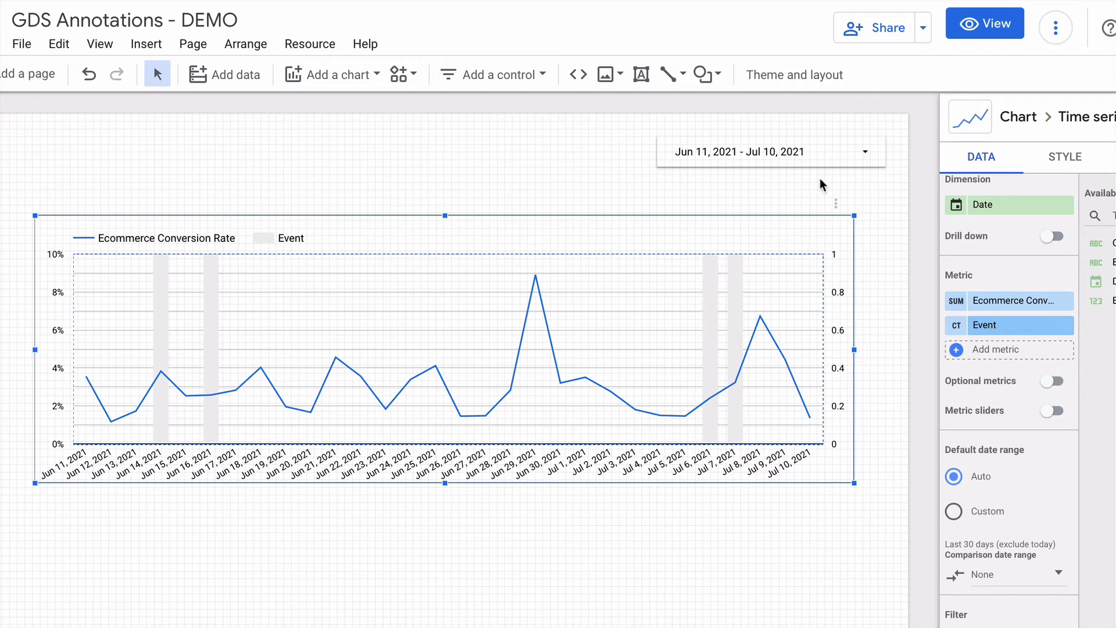
- Draw a filled rectangle over the chart's right axis and preview the report in view mode
left_click(705, 73)
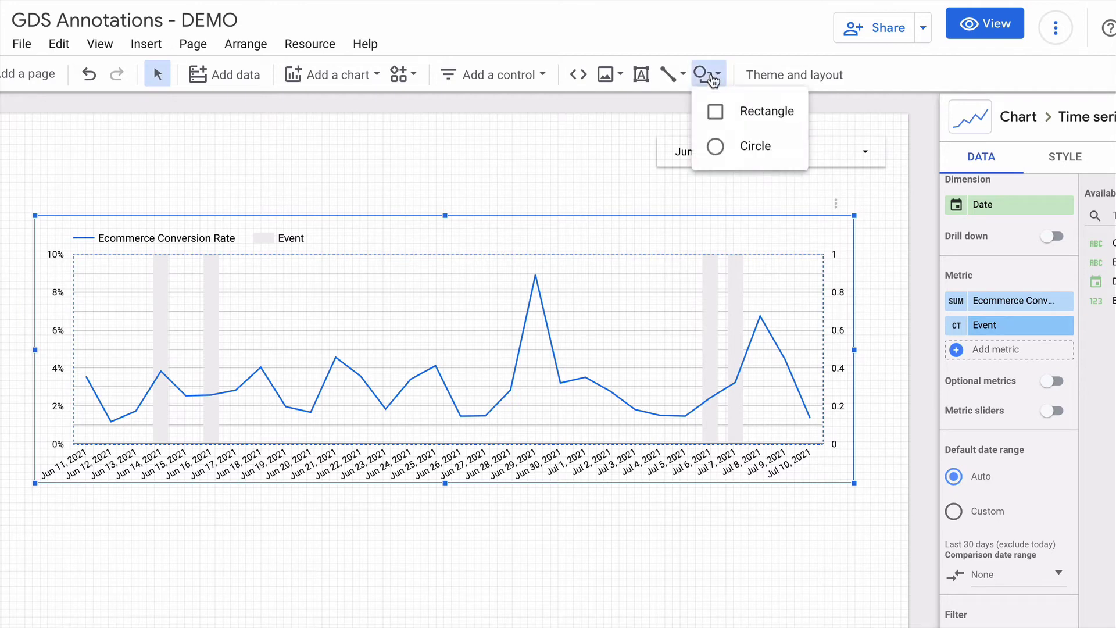
left_click(732, 110)
left_click_drag(824, 222, 872, 475)
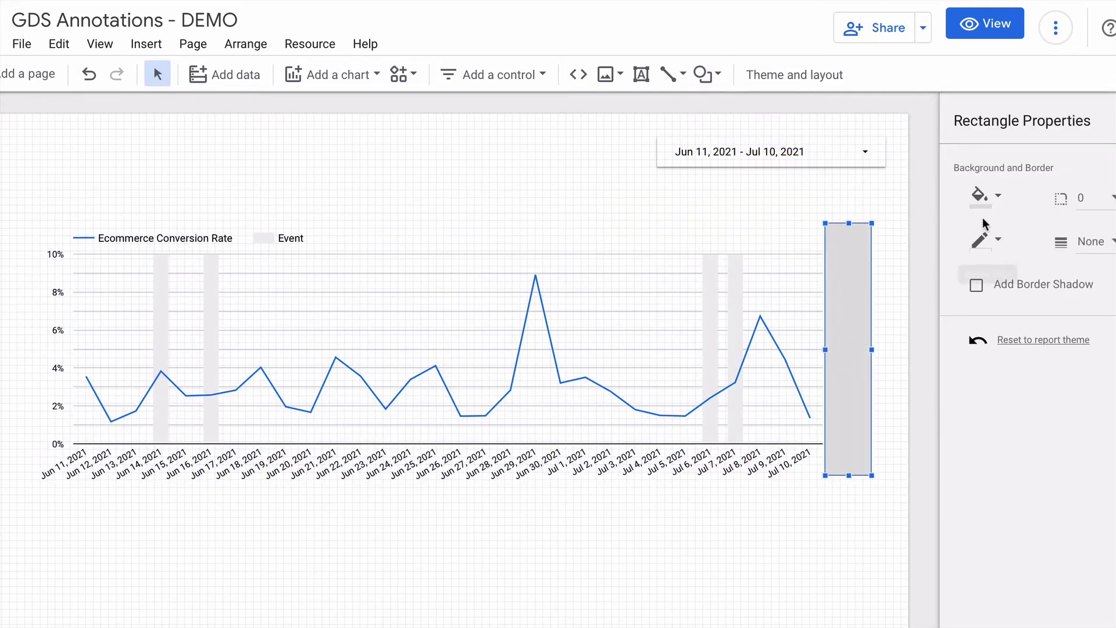
left_click(997, 208)
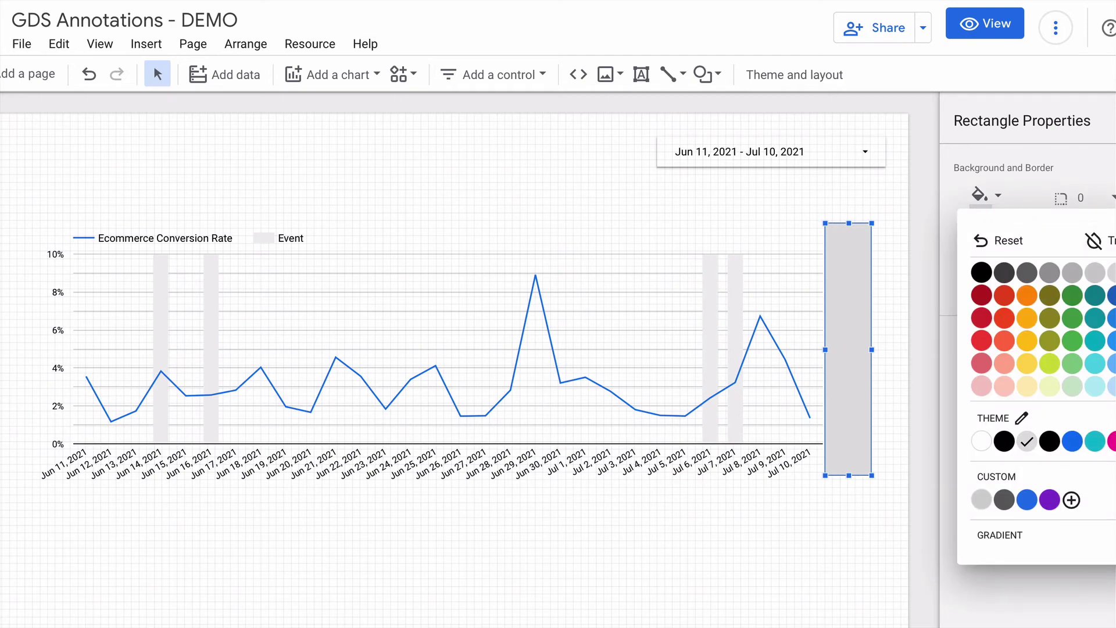
left_click(1093, 240)
left_click(988, 26)
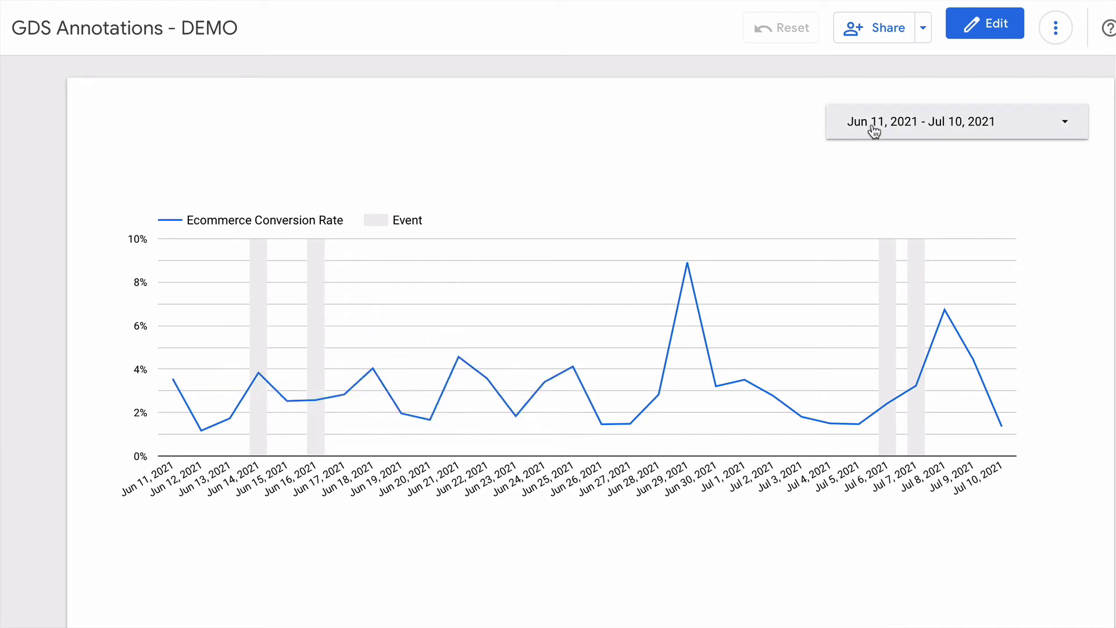
- Back in edit mode, duplicate the time-series chart below the original and change the copy to a Table
left_click(993, 24)
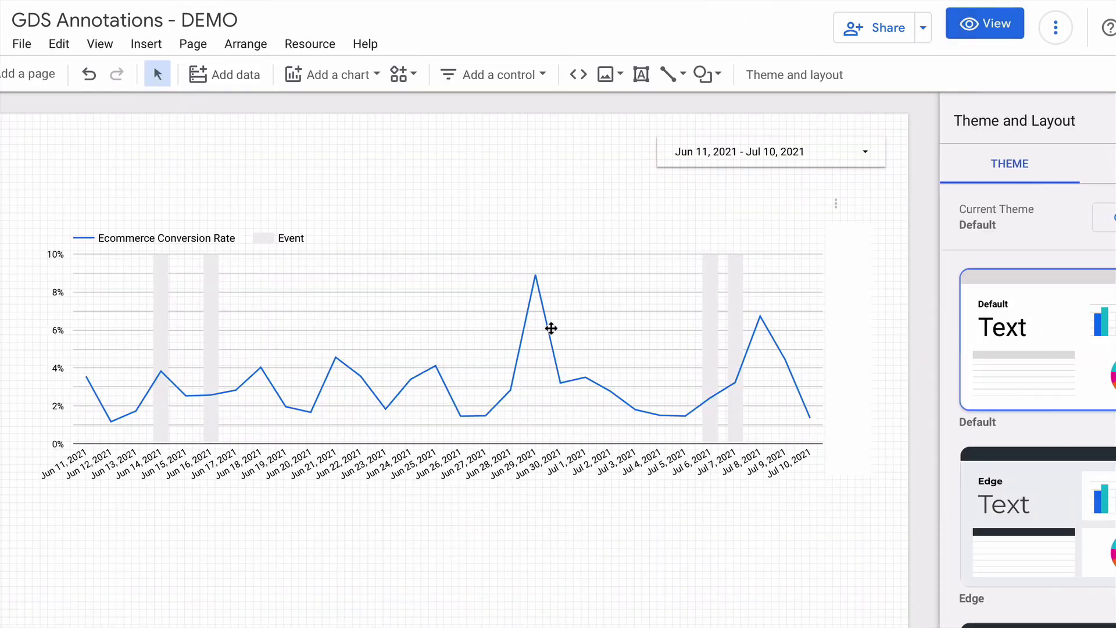
left_click(530, 336)
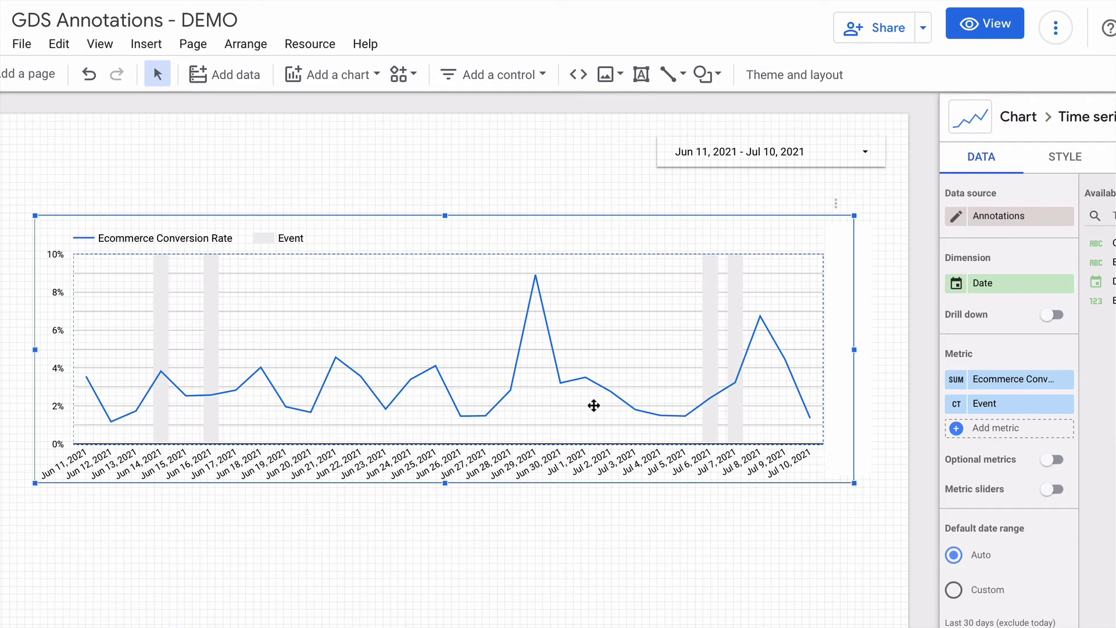
key("ctrl+d")
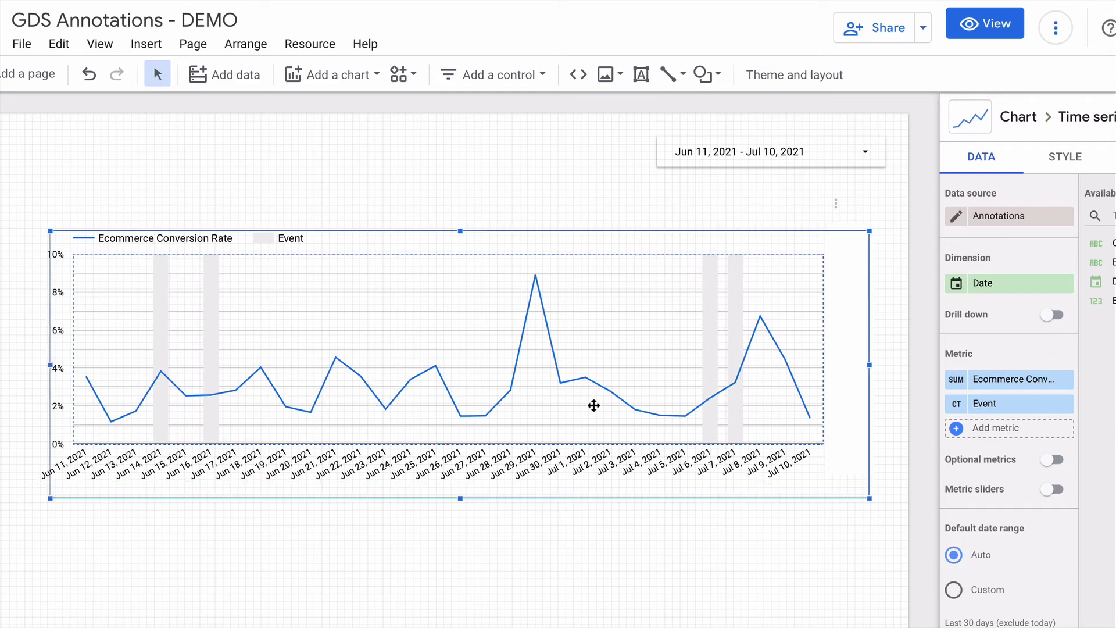
left_click_drag(556, 411, 531, 627)
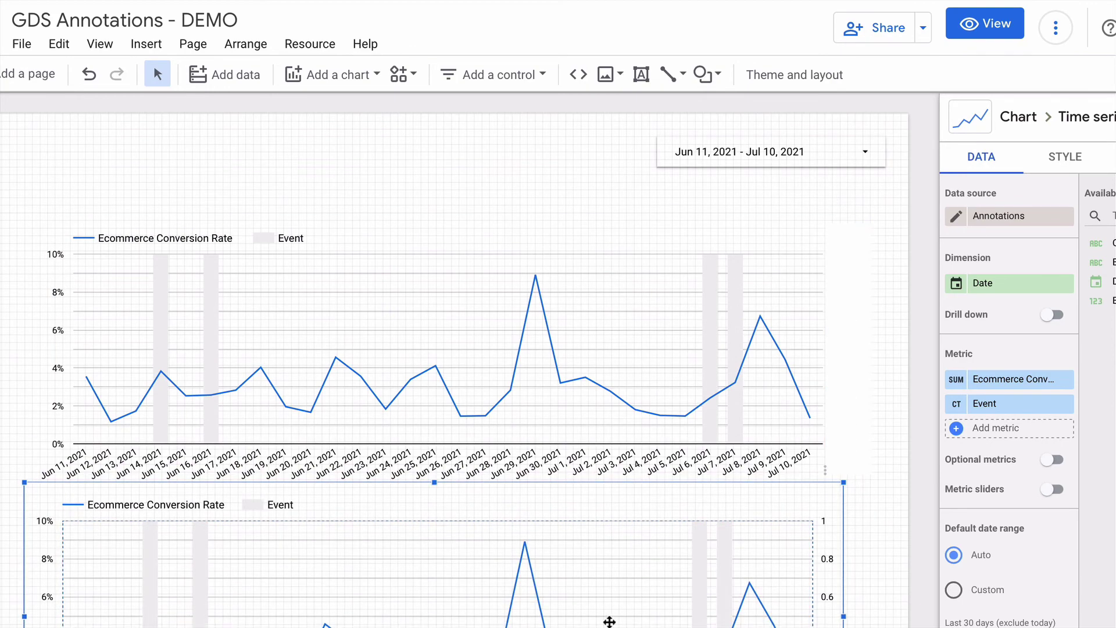
left_click(1046, 131)
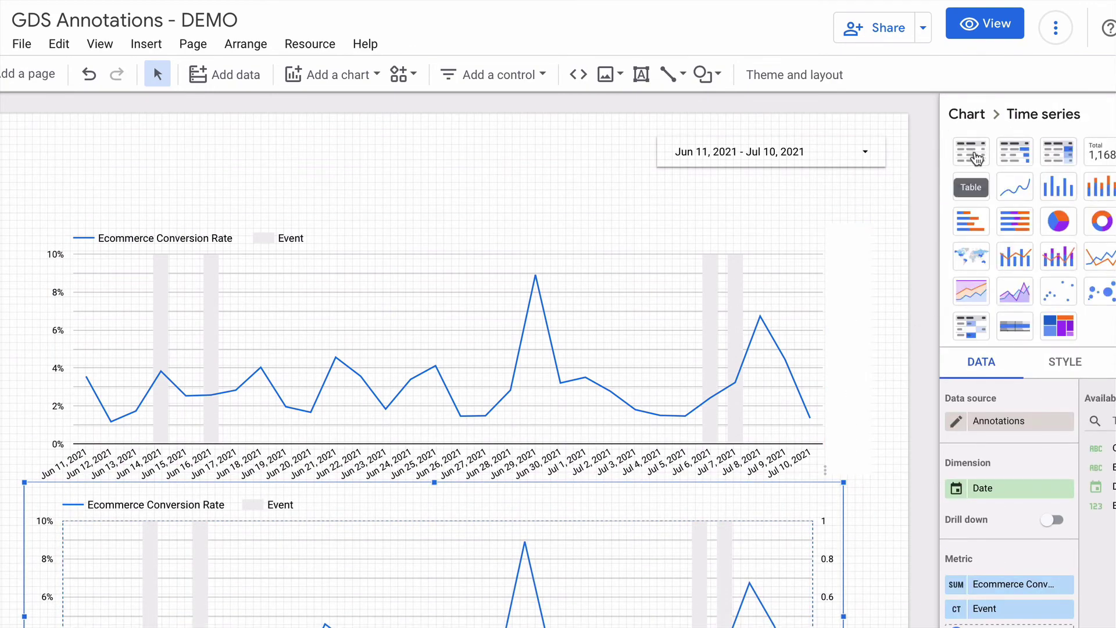
left_click(976, 158)
- Remove both metrics and set the table's dimensions to Event Date, Category and Event
left_click(1041, 113)
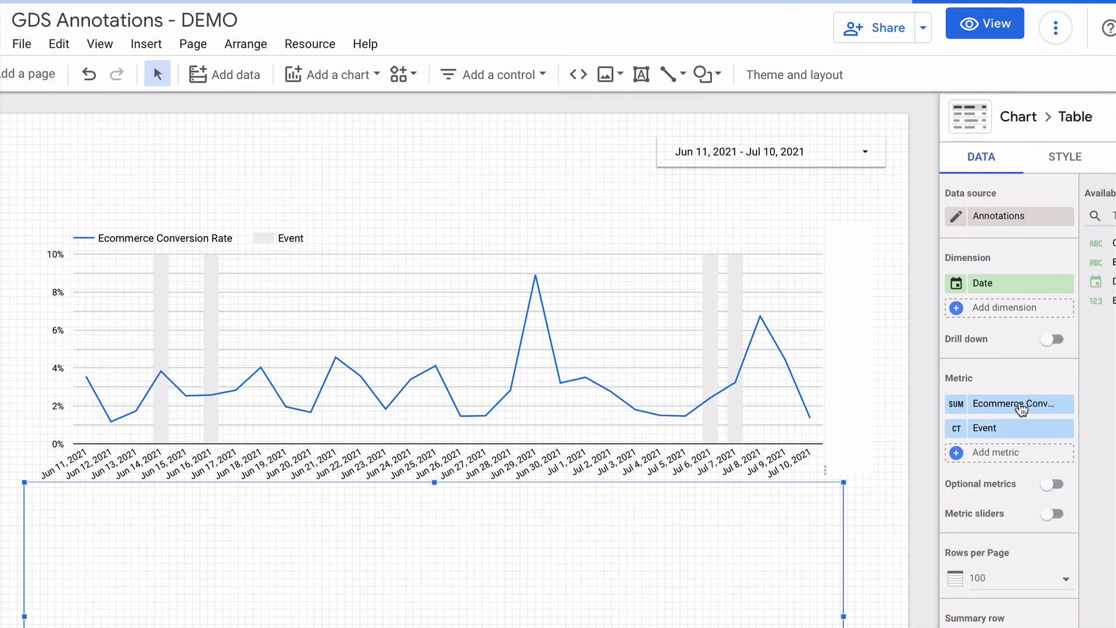
left_click(1063, 403)
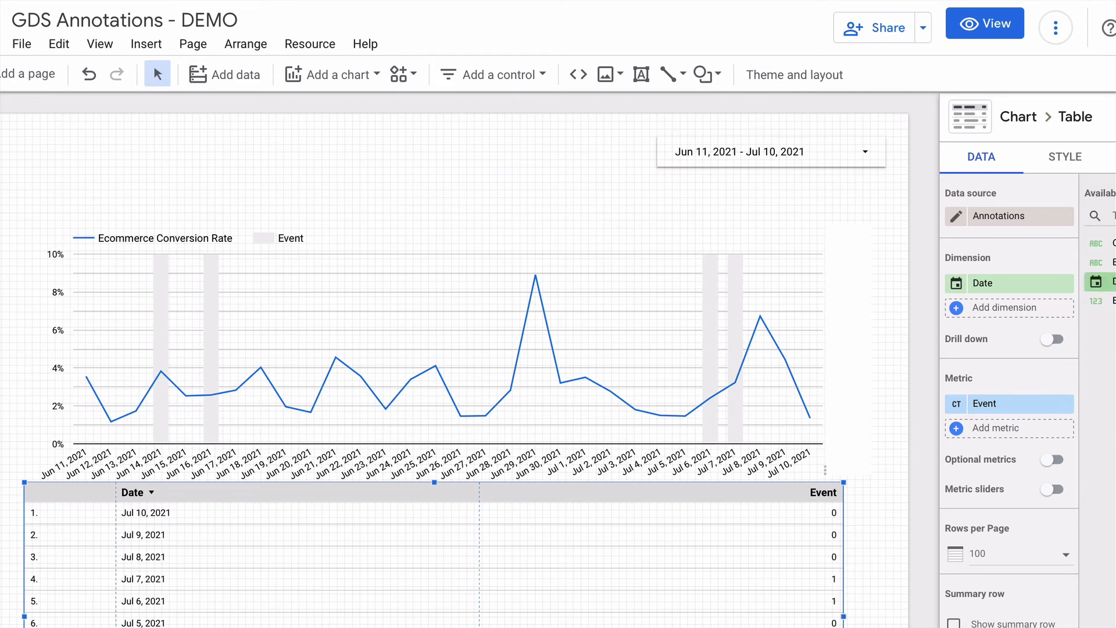
left_click(956, 221)
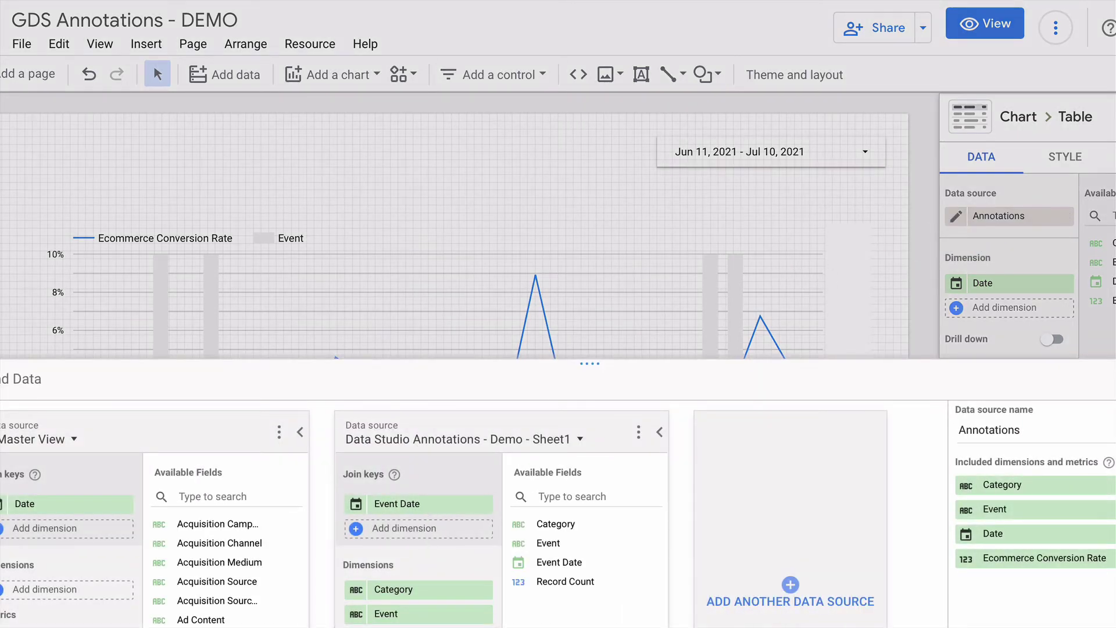
left_click_drag(559, 562, 418, 613)
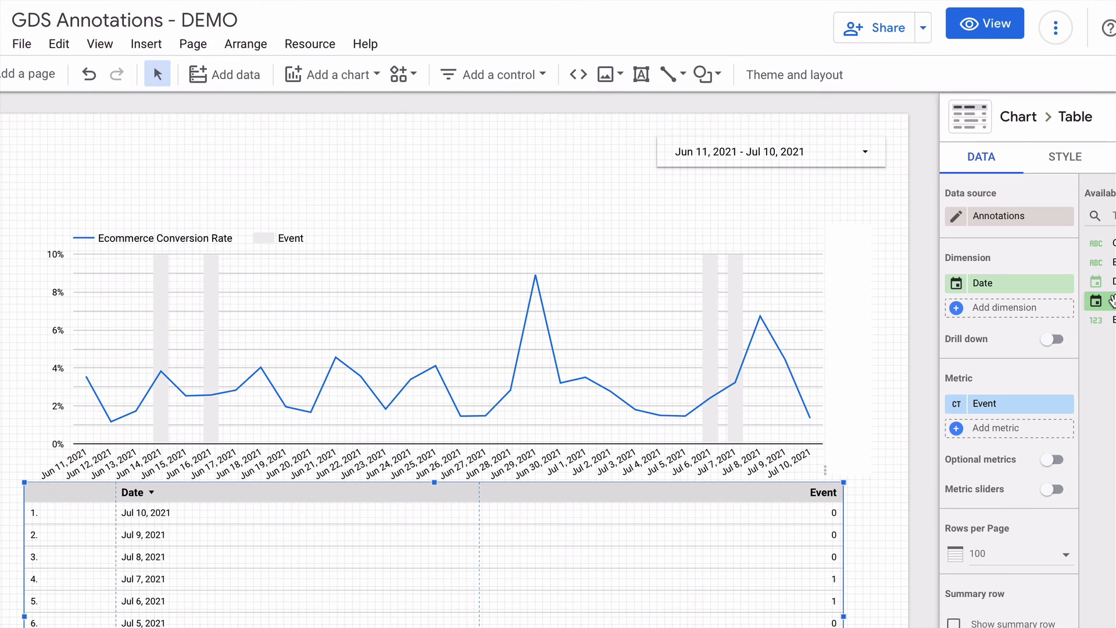
left_click_drag(1111, 301, 985, 286)
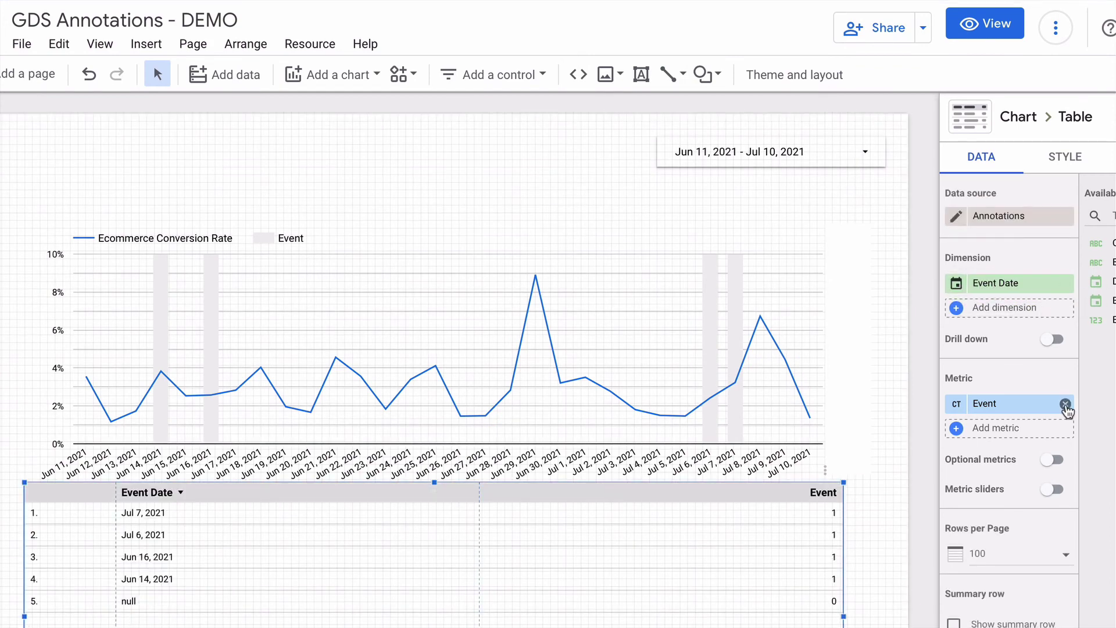
left_click(1065, 403)
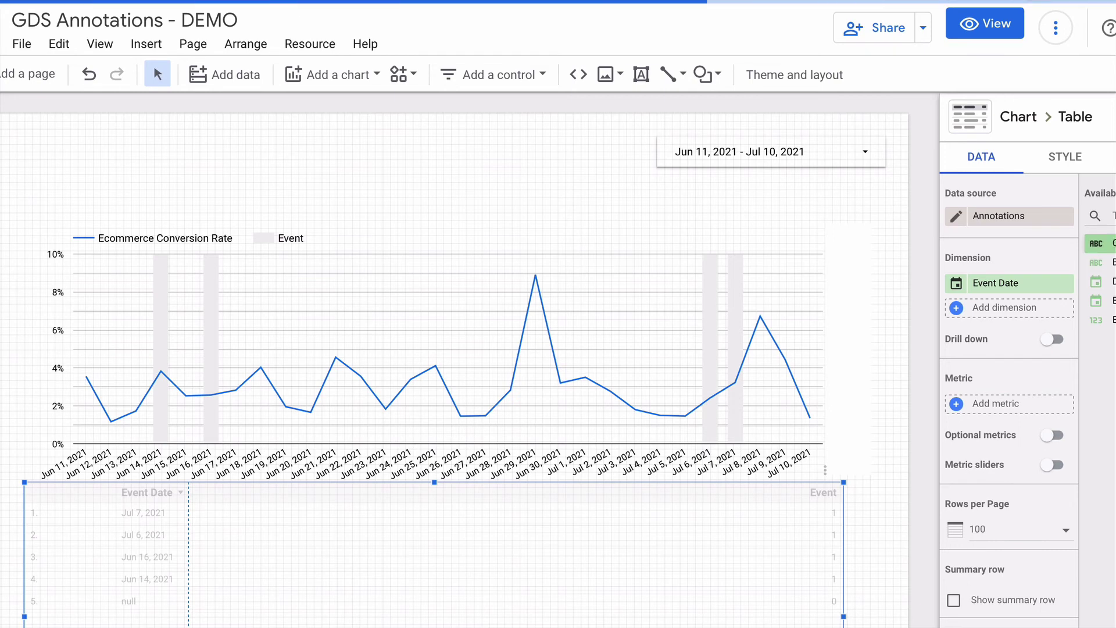
left_click_drag(1107, 243, 1011, 284)
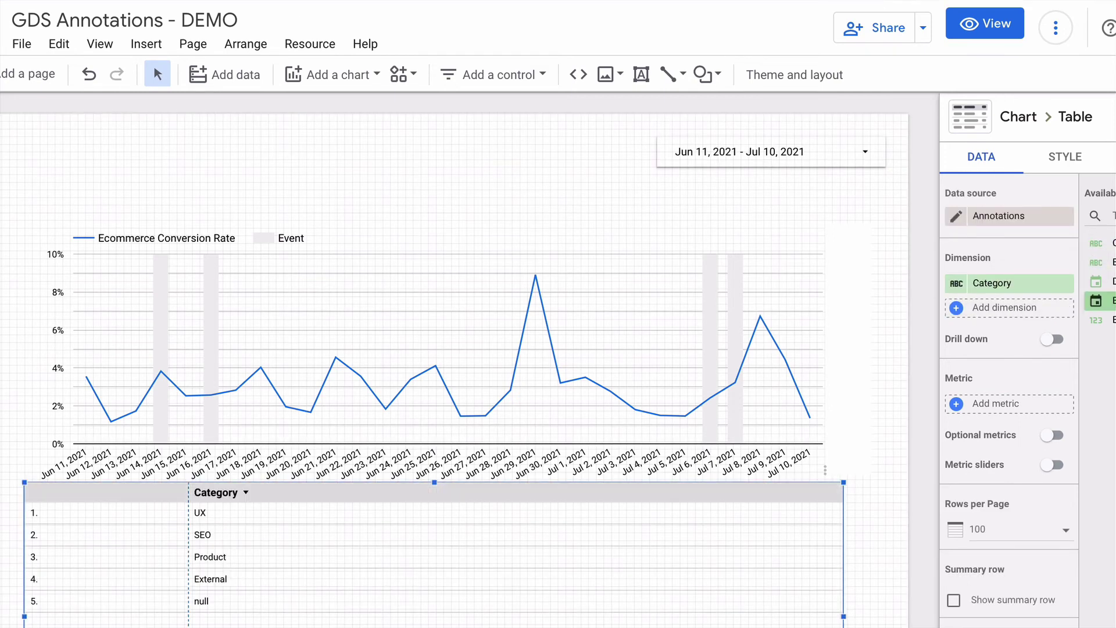
left_click_drag(1101, 262, 1011, 325)
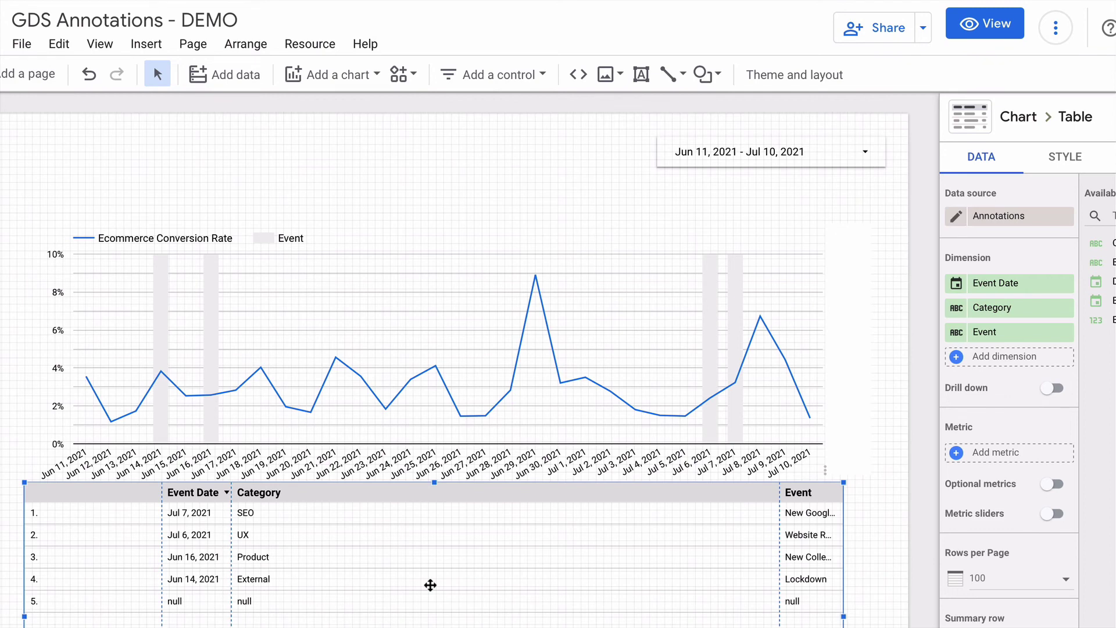
- Resize the annotation table's columns to fit their data
right_click(462, 558)
mouse_move(540, 536)
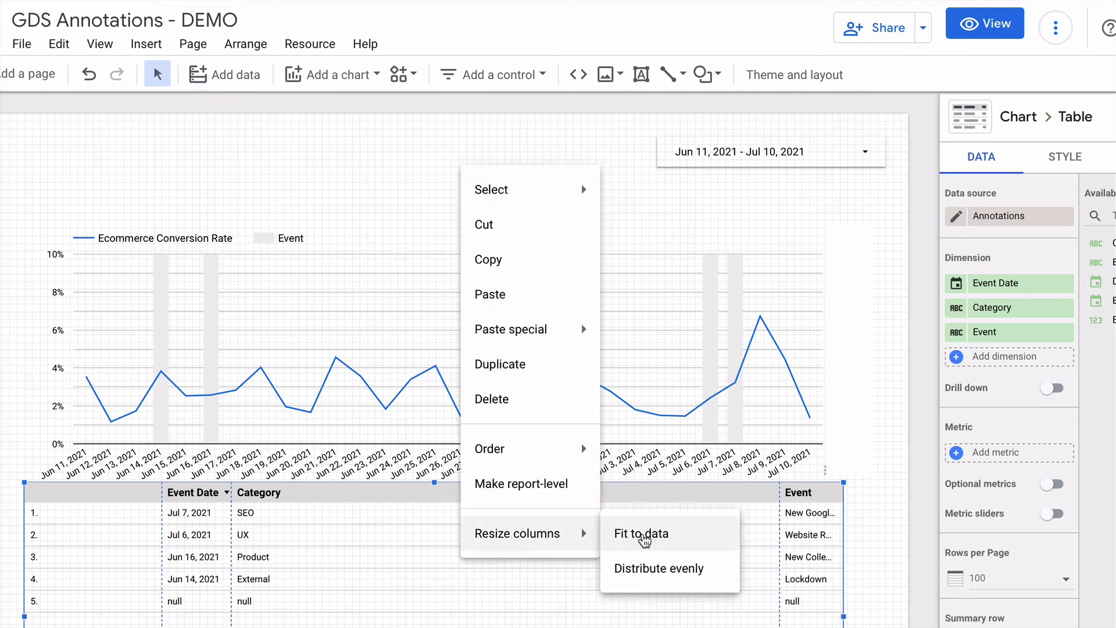
left_click(644, 541)
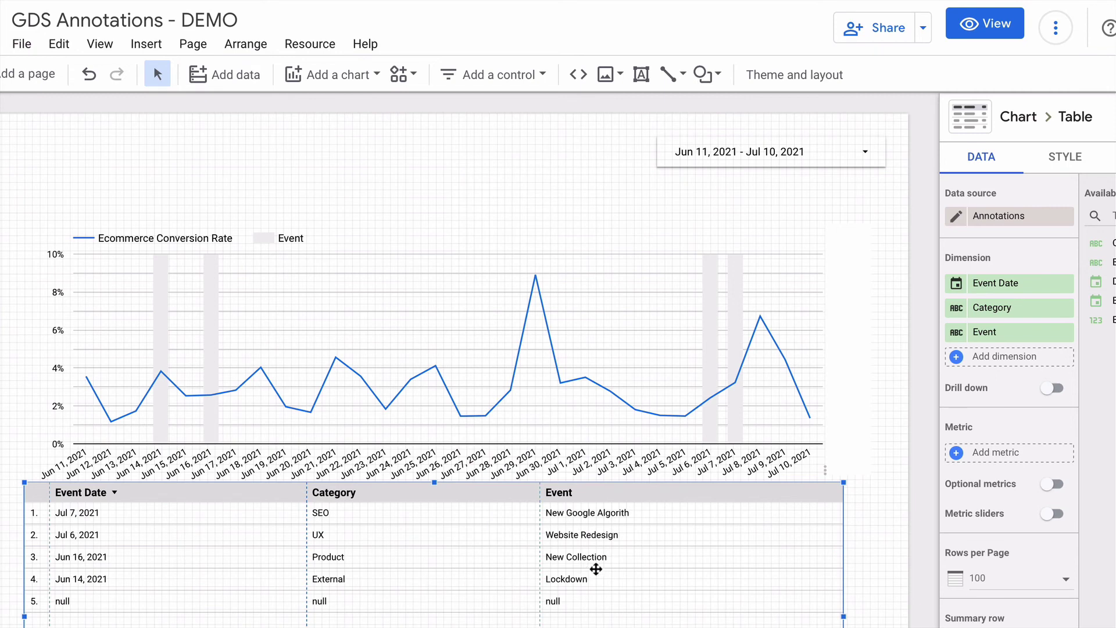
- Turn off row numbers in the table body style settings
left_click(1065, 166)
scroll(1017, 523, "down", 4)
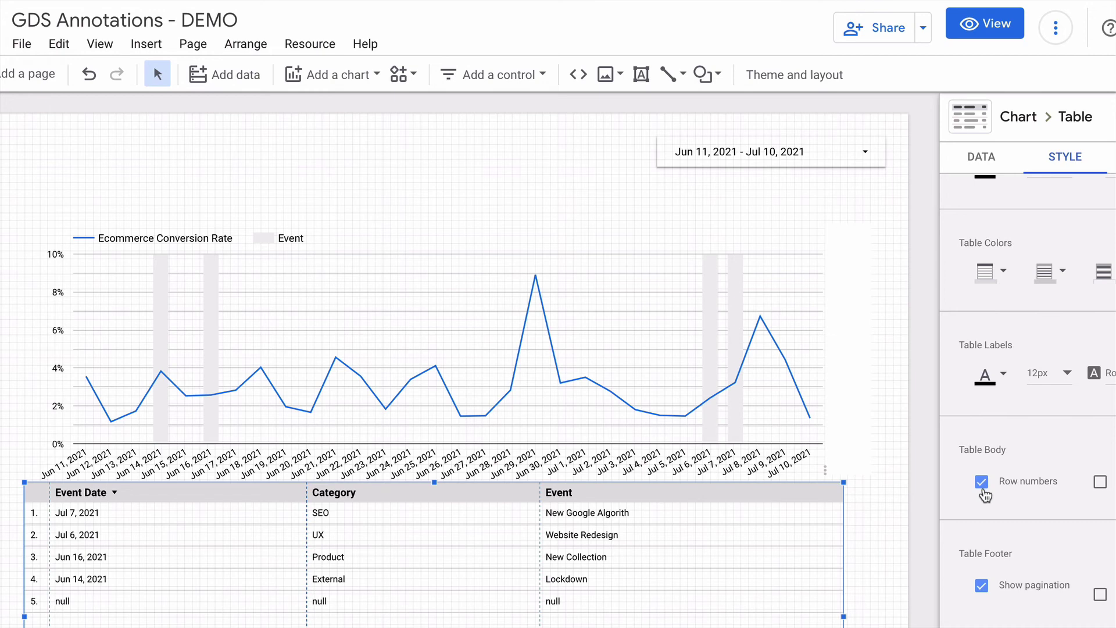
left_click(982, 485)
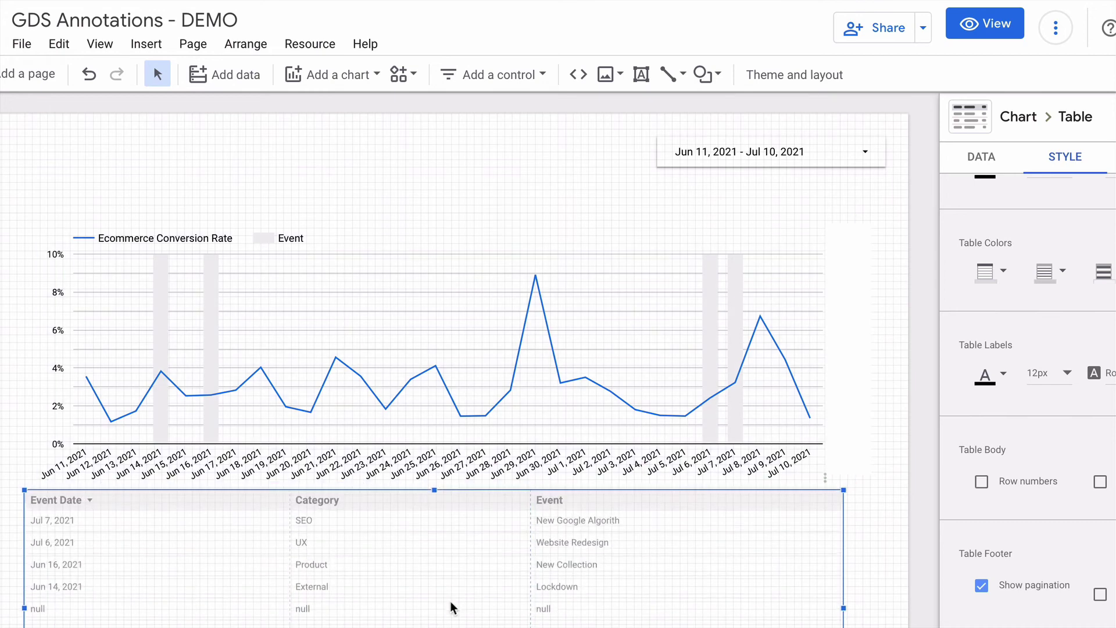
- In view mode, click the Jun 16 event bar to filter the annotation table, then clear the filter
left_click(451, 620)
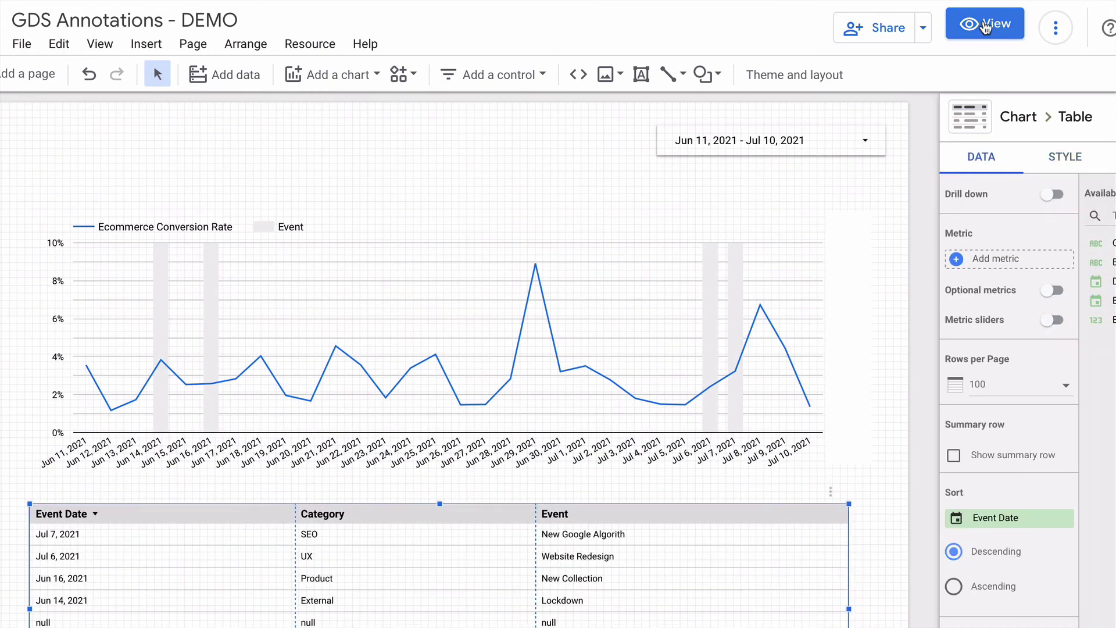
left_click(985, 26)
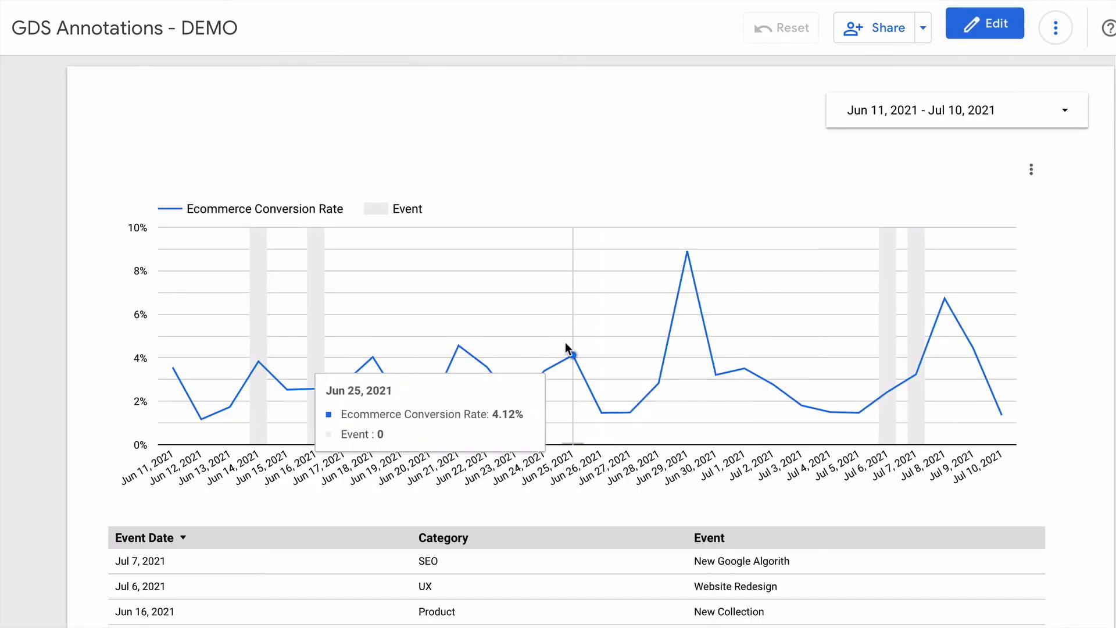
left_click(312, 342)
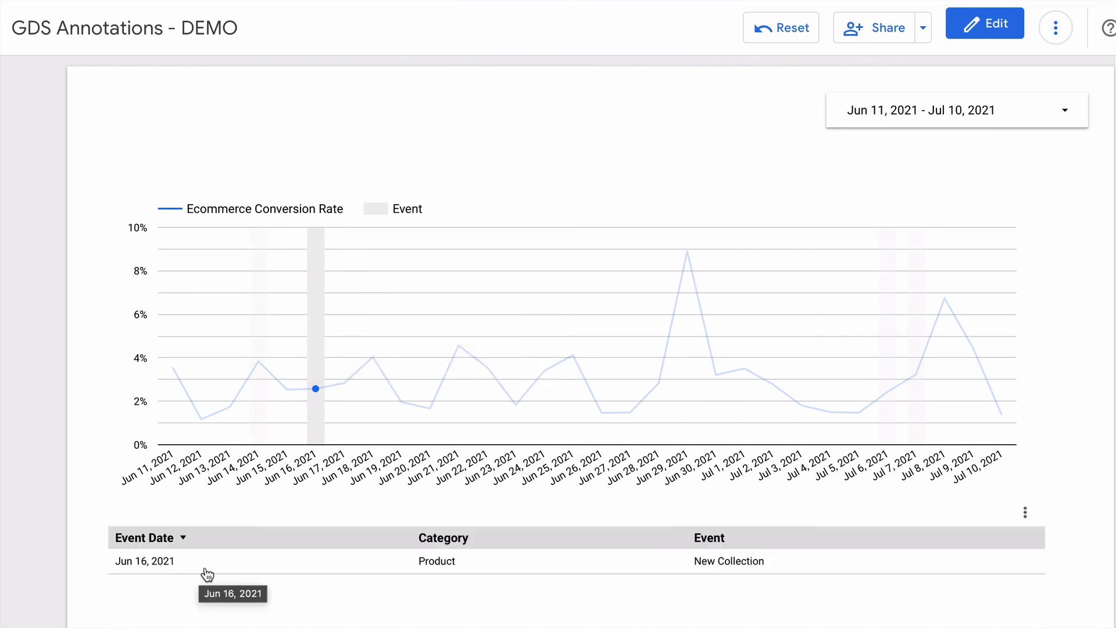
left_click(949, 216)
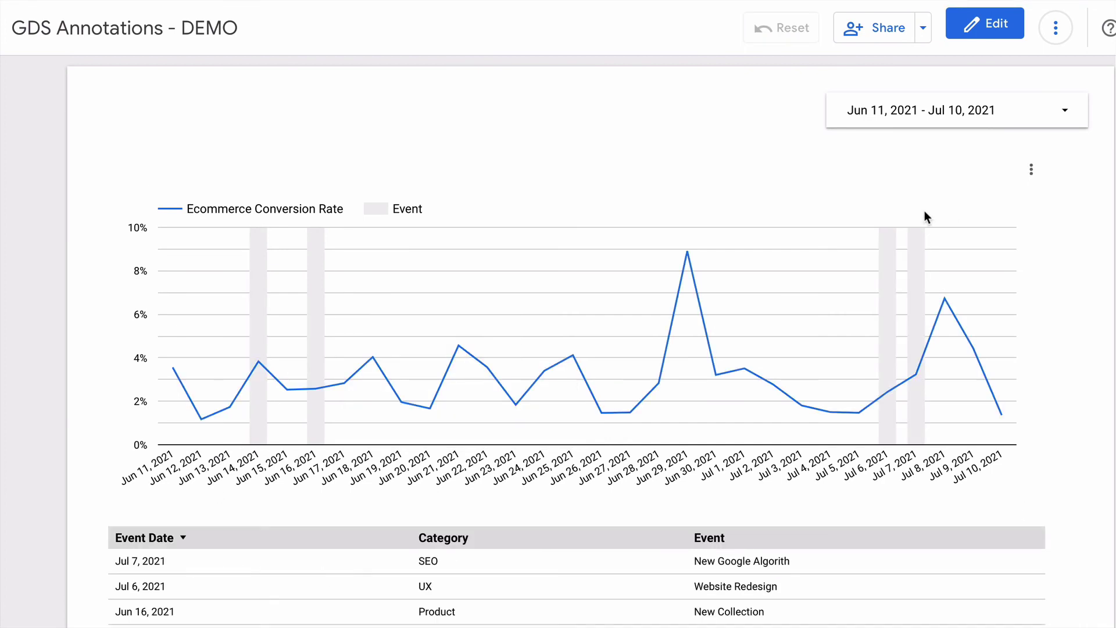